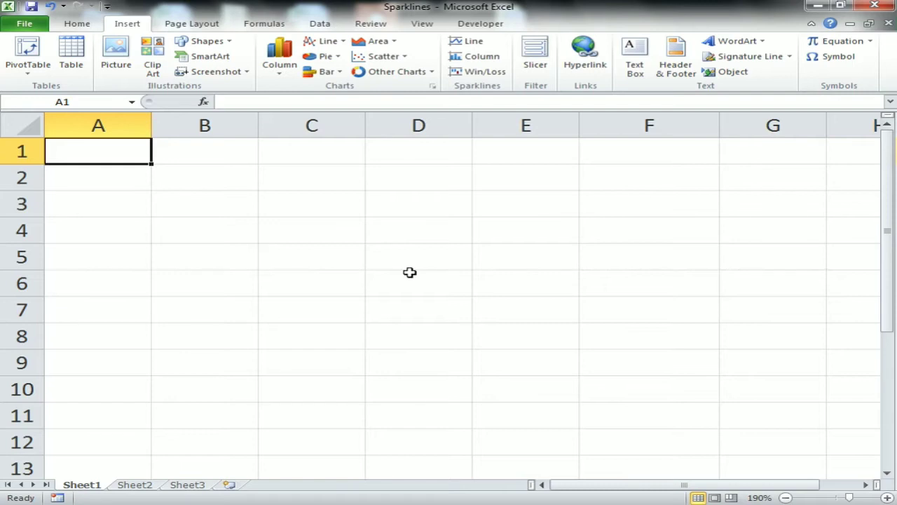
Type the label Date in A1 and the first date 1-Apr in B1.
type("Date")
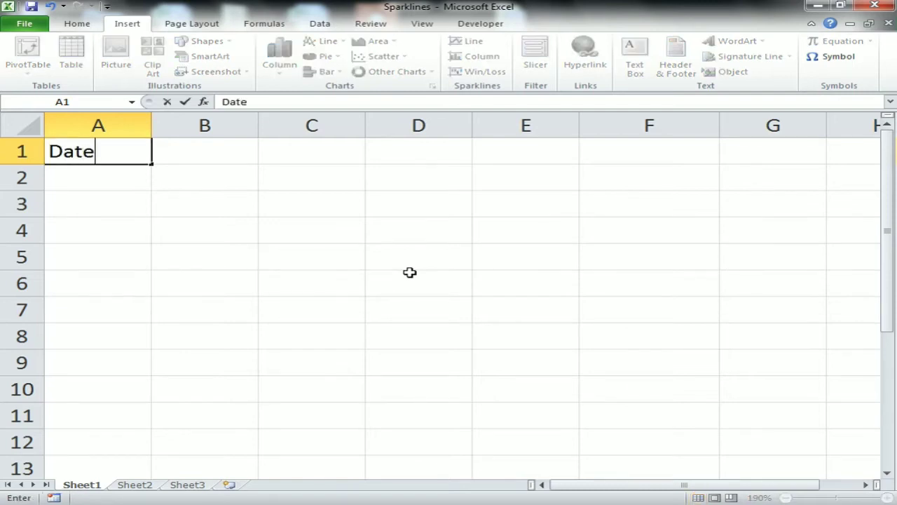
key("Return")
key("Up")
key("Right")
type("1ap")
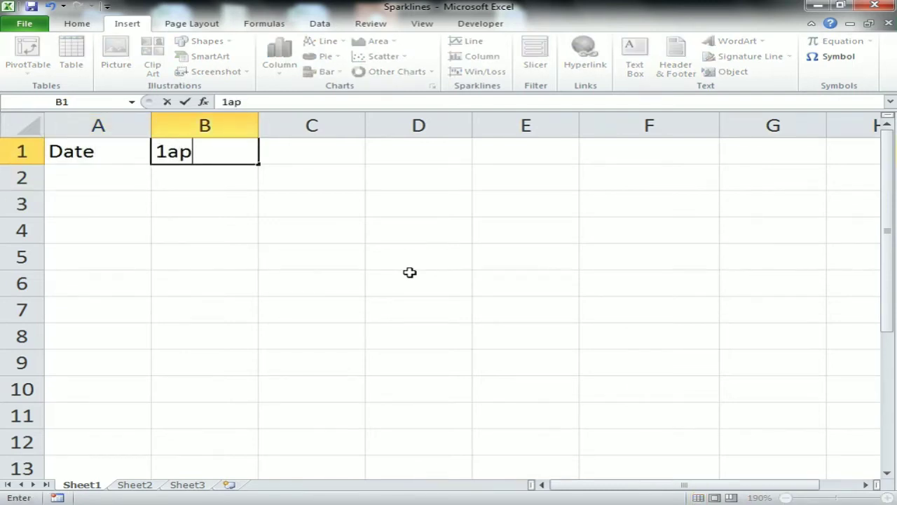
key("ctrl+Return")
Enter =B1+1 in C1 and fill it right to F1, giving dates 2-Apr through 5-Apr.
key("Right")
key("Right")
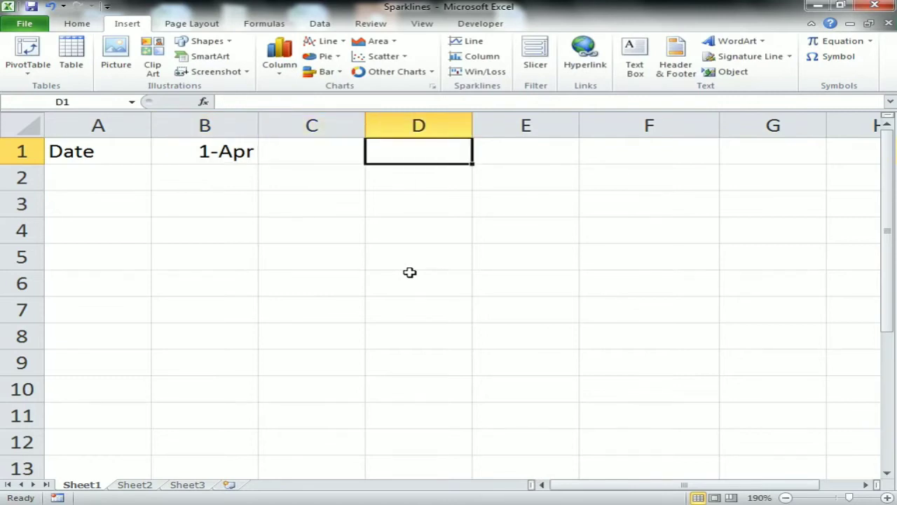
key("Left")
type("=B1+1")
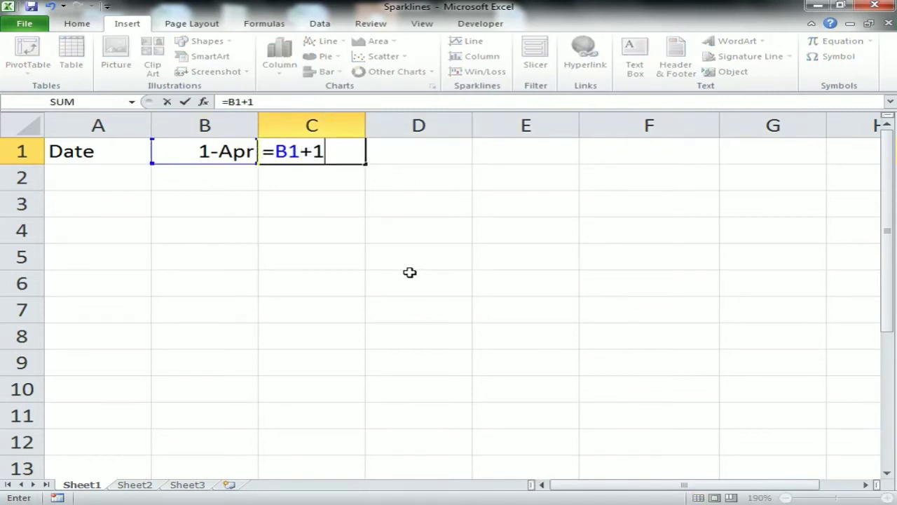
key("Return")
key("Up")
key("shift+Right")
key("shift+Right")
key("shift+Right")
key("ctrl+r")
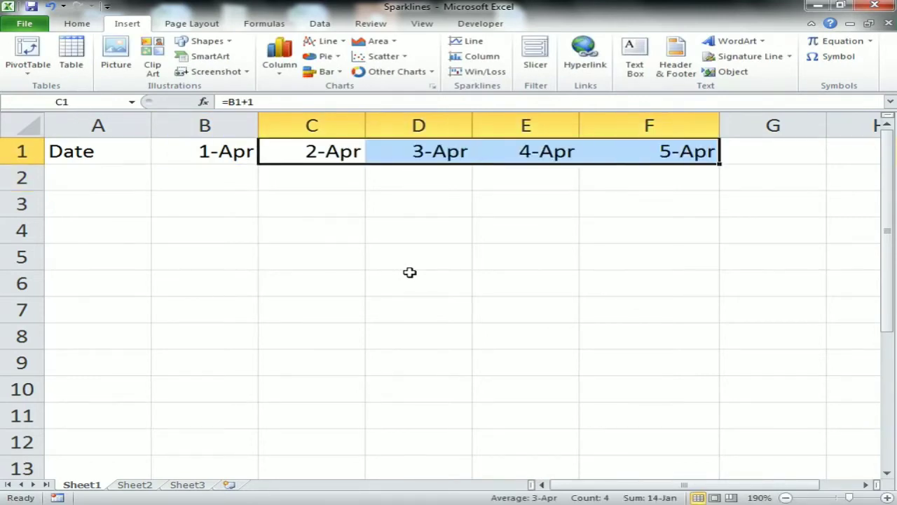
key("Right")
key("Right")
key("Right")
key("shift+Home")
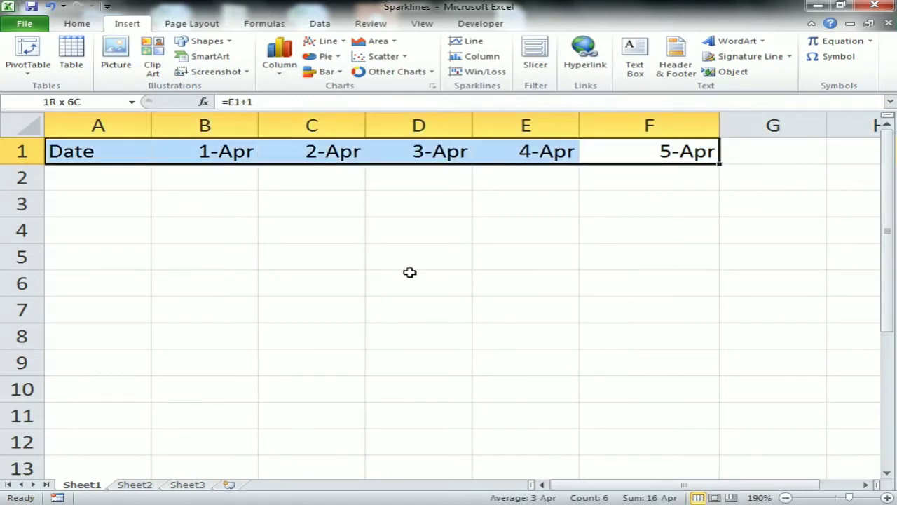
left_click(306, 237)
left_click(211, 127)
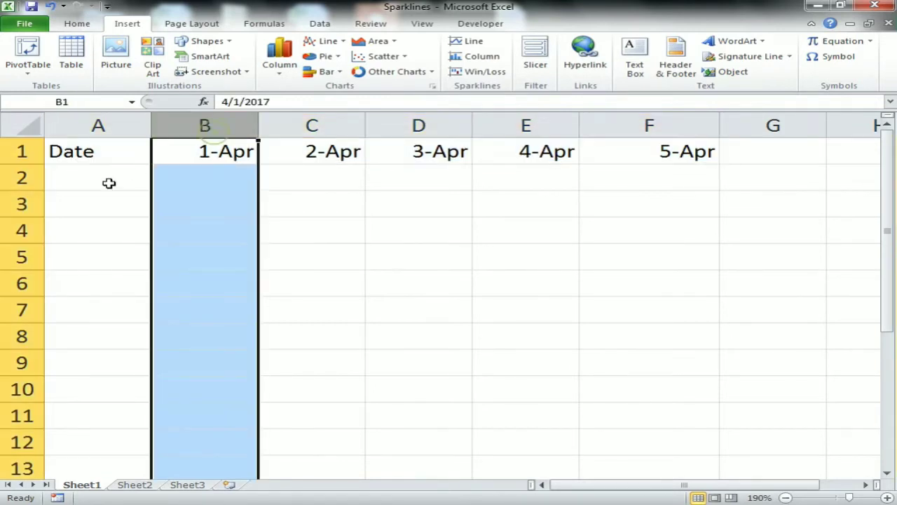
Enter the row labels NCO, NCH and SL% in A2:A4.
left_click(108, 183)
type("N")
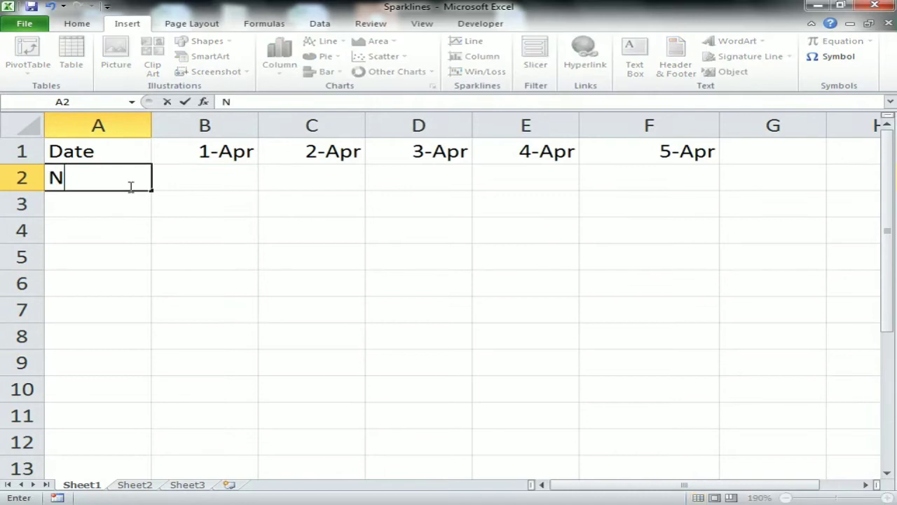
type("CO")
key("Return")
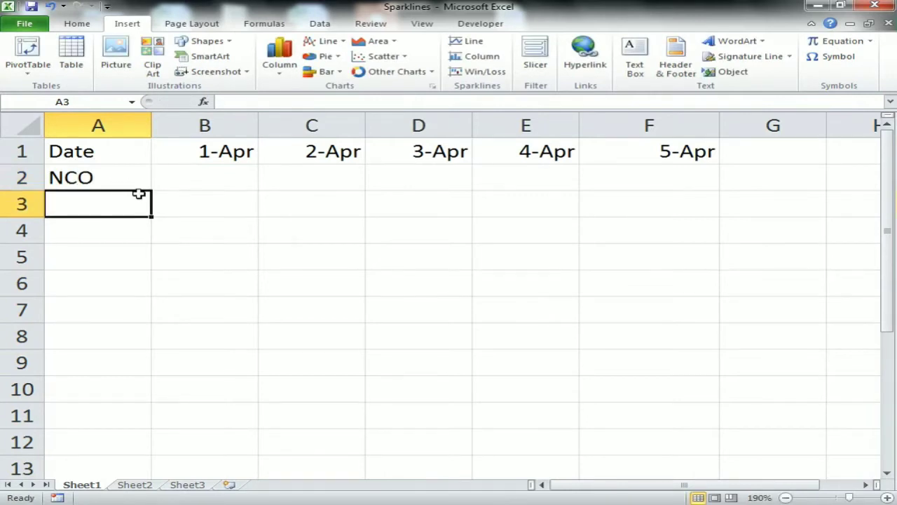
scroll(138, 194, "up", 1, "ctrl")
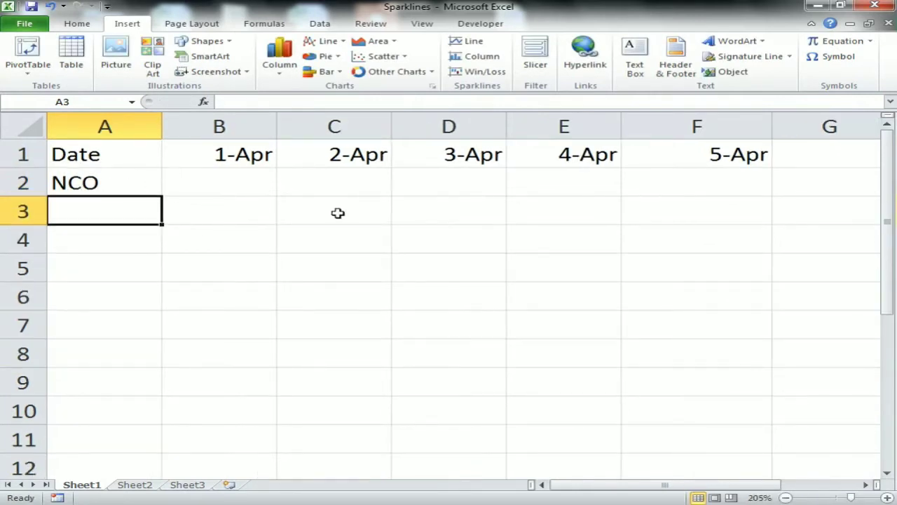
type("N")
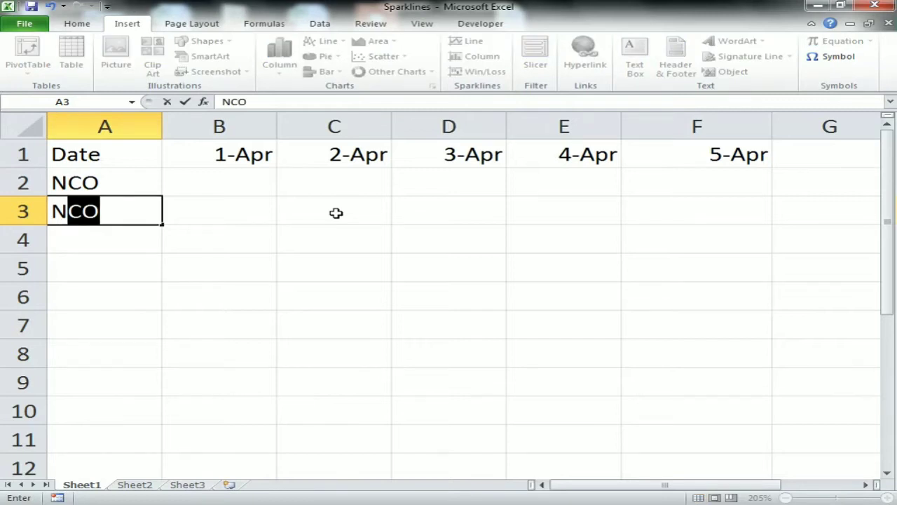
type("CH")
key("Return")
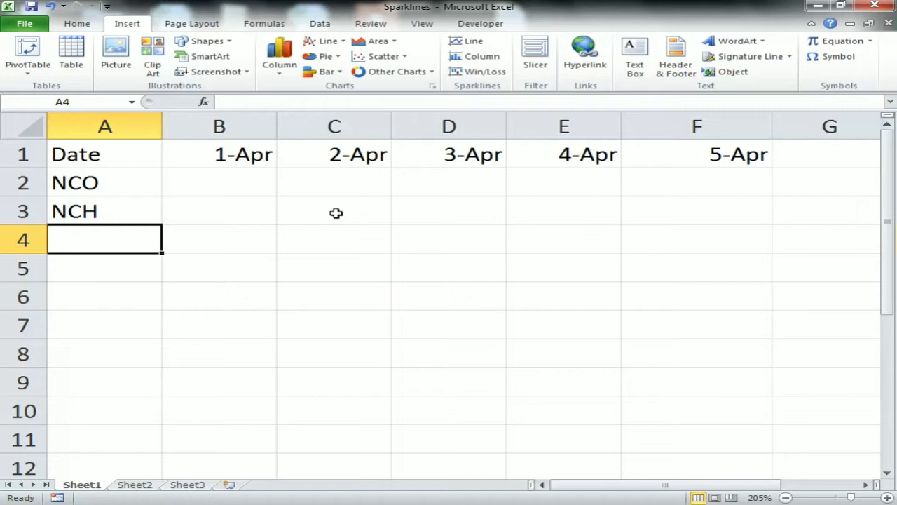
type("SL%")
key("Return")
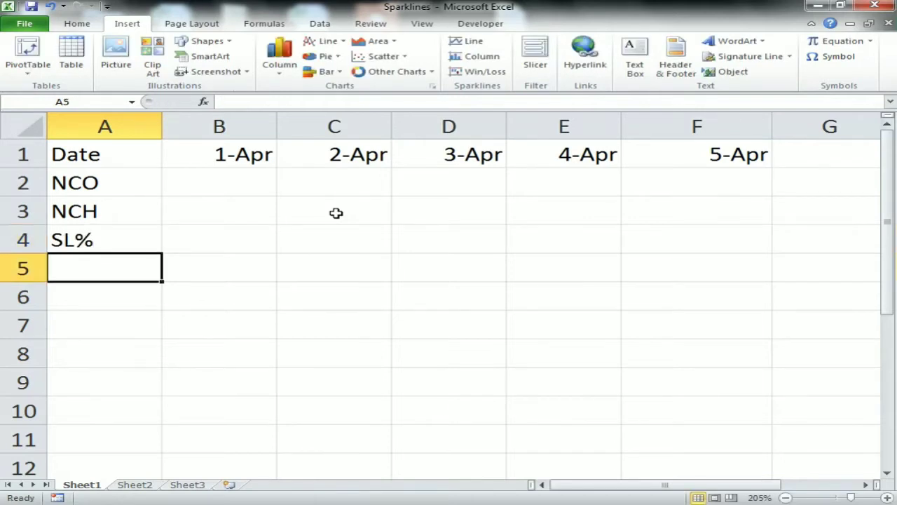
key("Up")
key("Up")
key("Up")
key("Up")
key("Right")
key("Down")
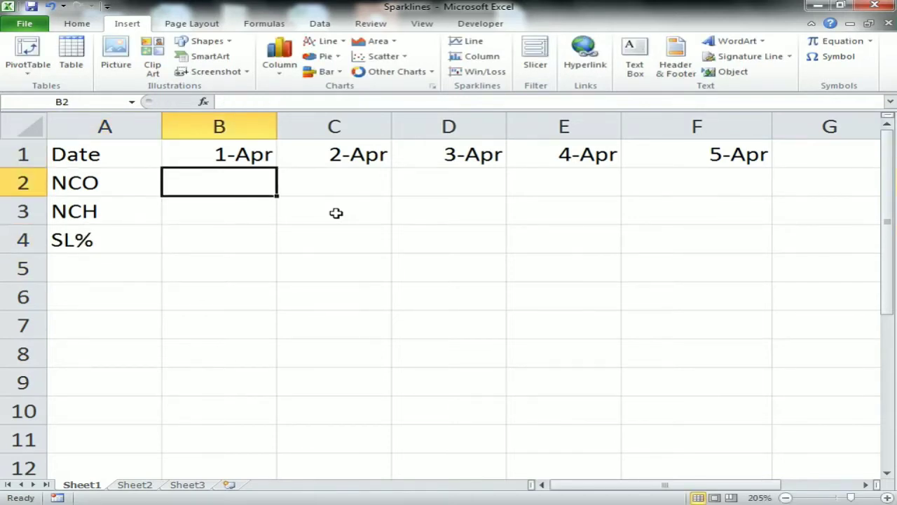
Fill the NCO row B2:F2 with =RANDBETWEEN(100,120).
type("=ra")
key("Down")
key("Down")
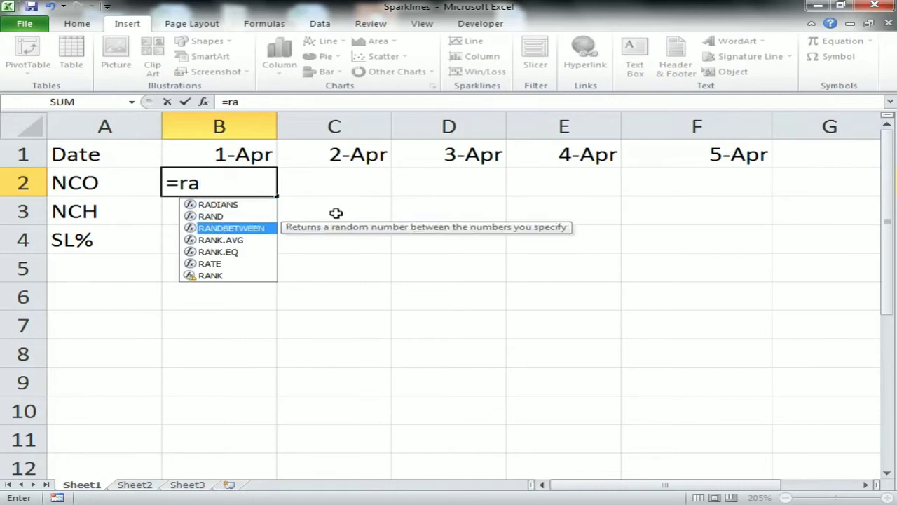
key("Tab")
type("100")
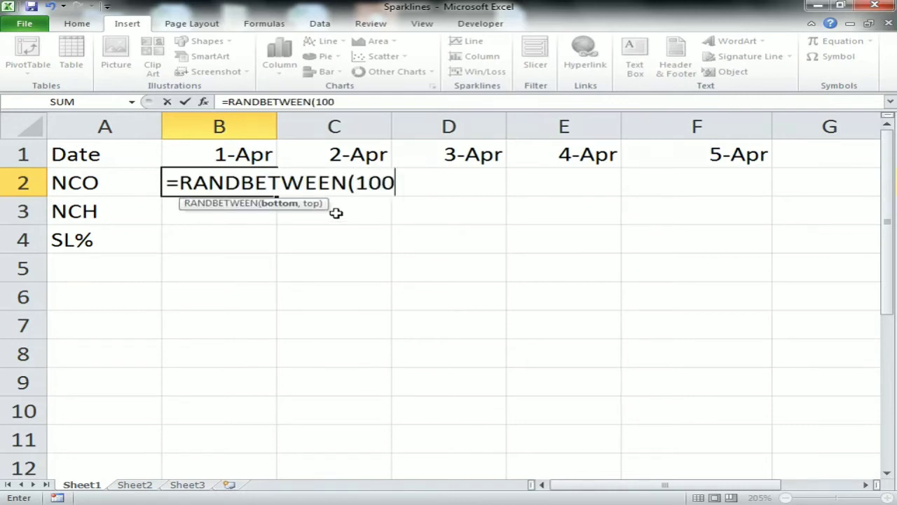
type(",120")
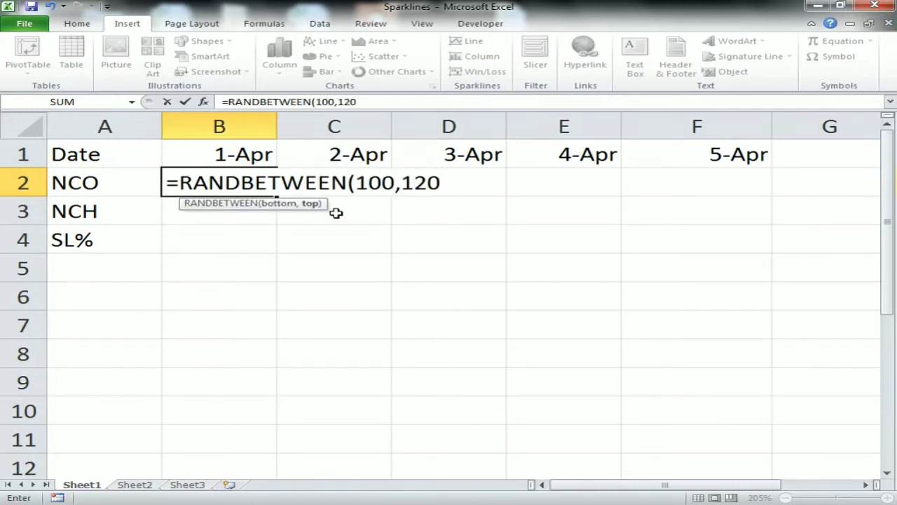
key("Return")
key("Up")
key("shift+Right")
key("shift+Right")
key("shift+Right")
key("shift+Right")
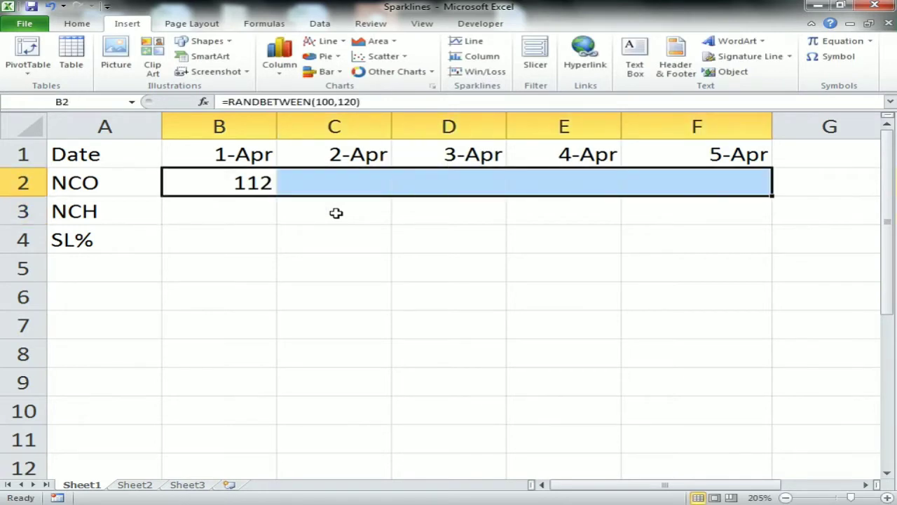
key("ctrl+r")
Fill the NCH row B3:F3 with =RANDBETWEEN(80,100).
key("Down")
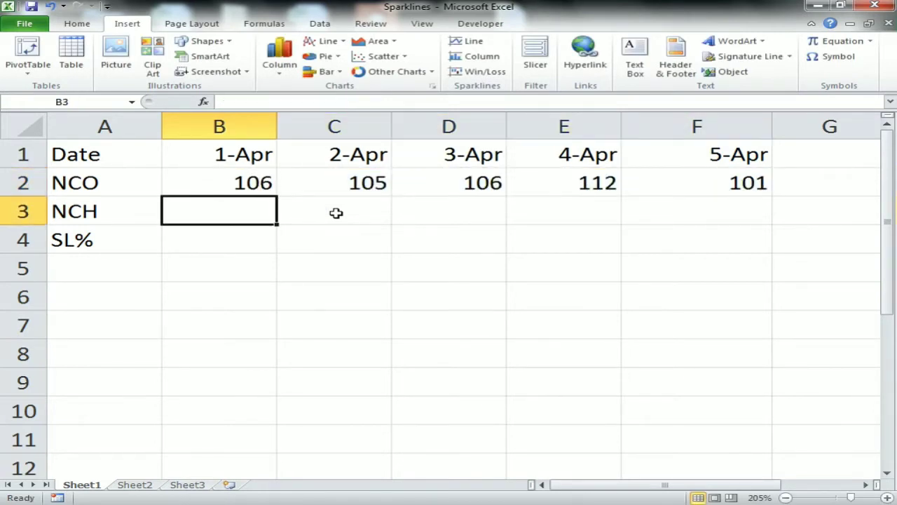
type("=ra")
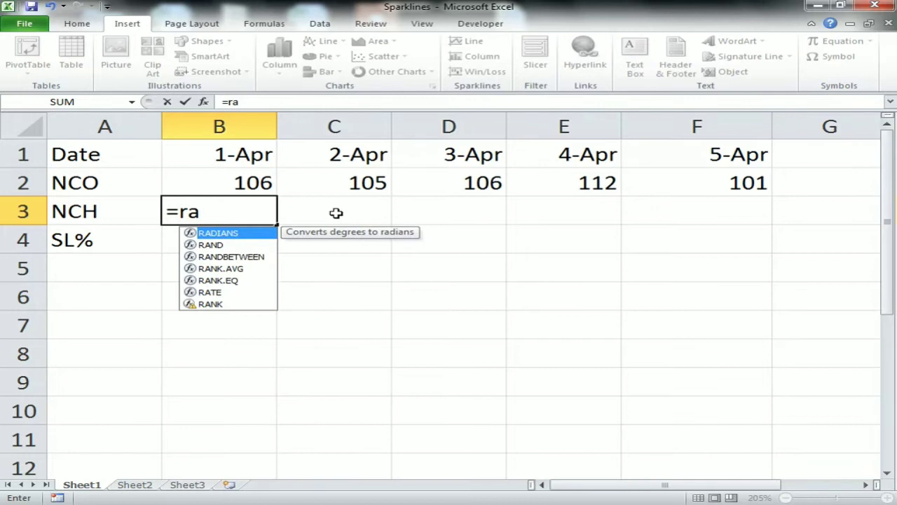
key("Down")
key("Down")
key("Tab")
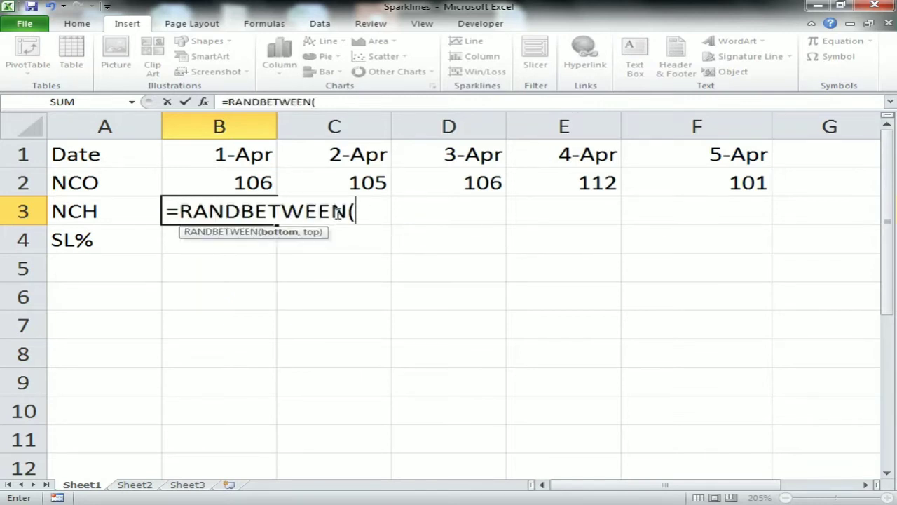
type("80,")
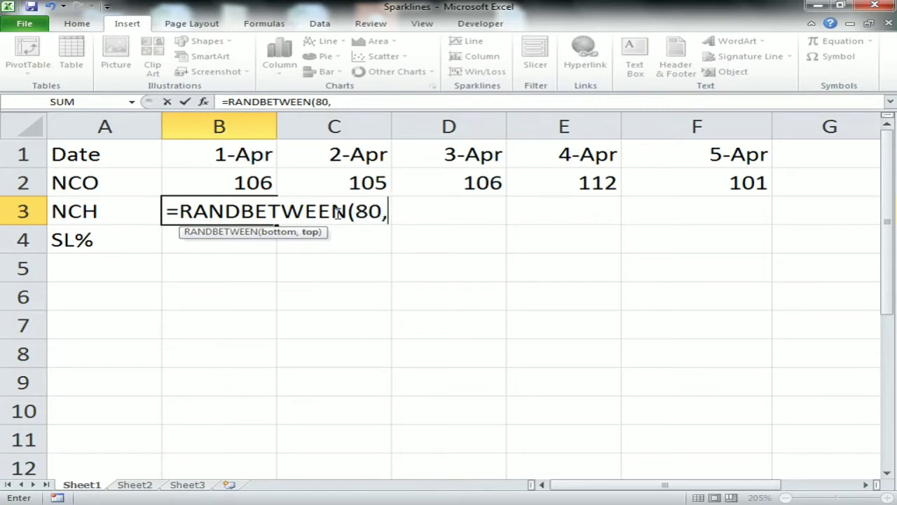
type("100")
key("ctrl+Return")
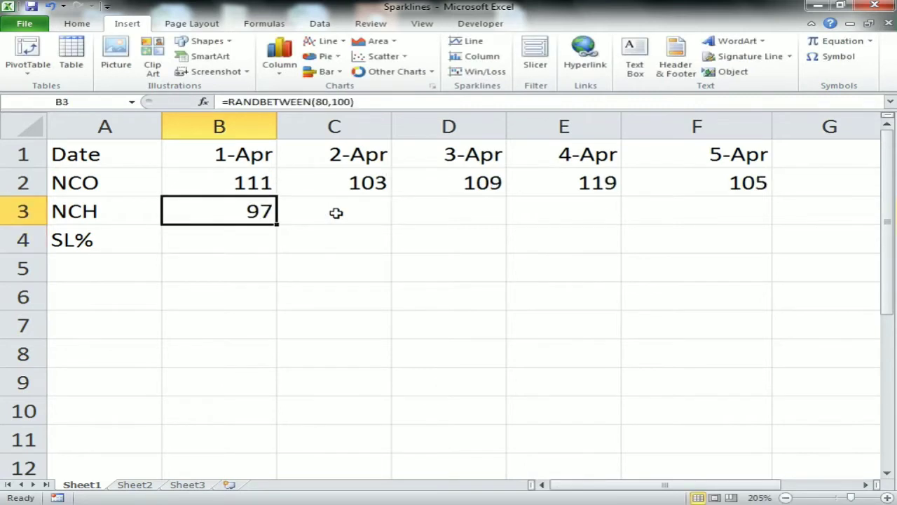
key("shift+Right")
key("shift+Right")
key("shift+Right")
key("shift+Right")
key("ctrl+r")
Fill the SL% row B4:F4 with =RANDBETWEEN(70,100).
key("Down")
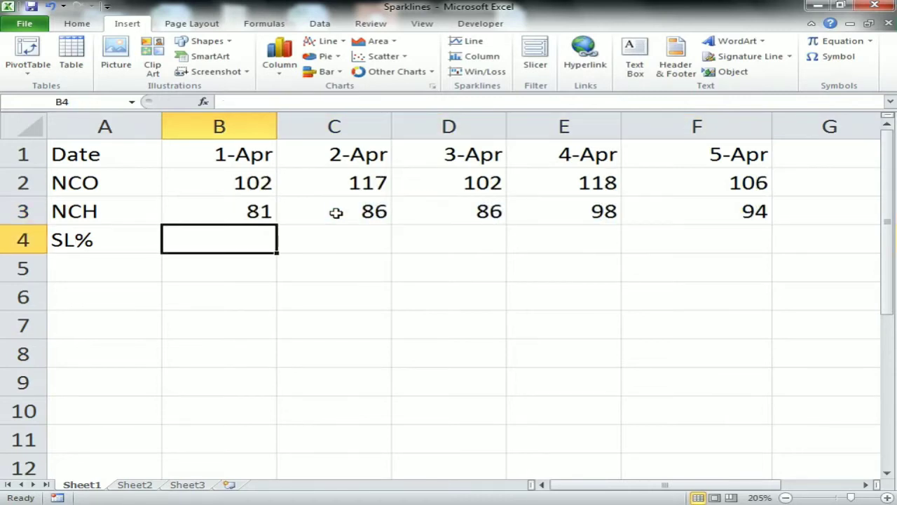
type("=ra")
key("Down")
key("Down")
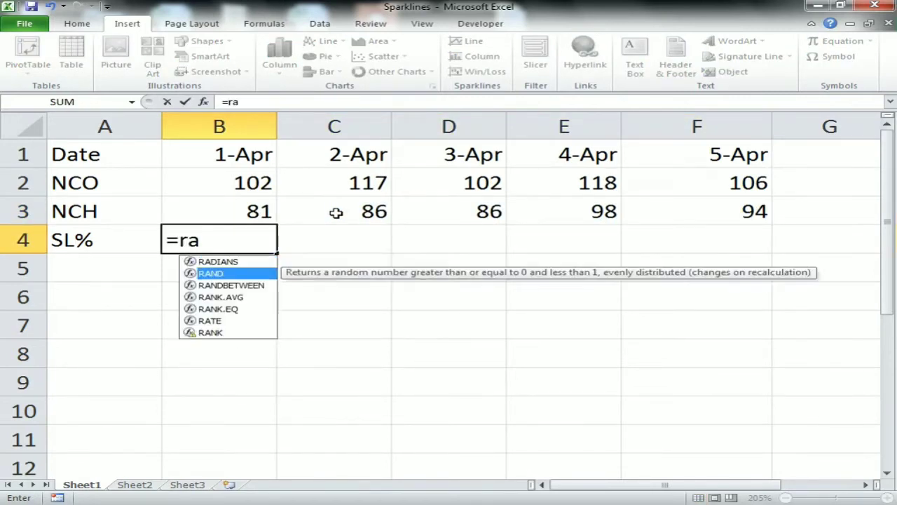
key("Tab")
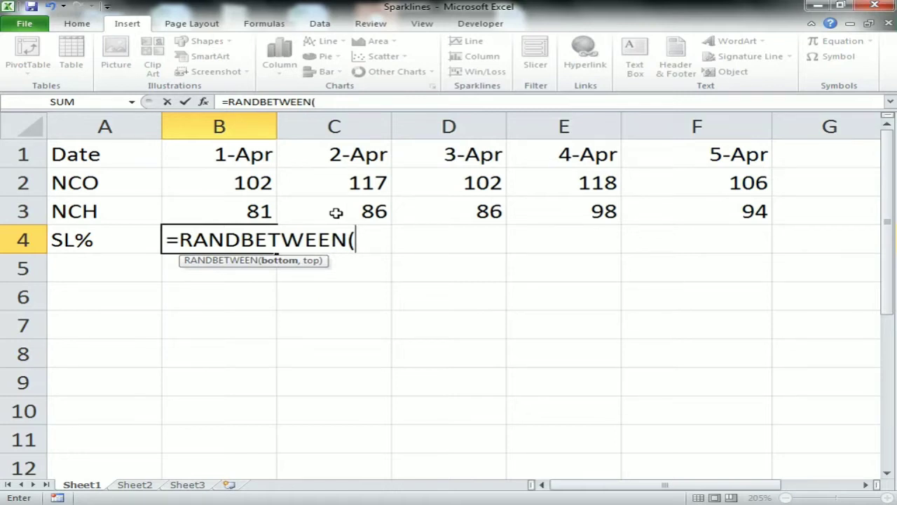
type("70,100")
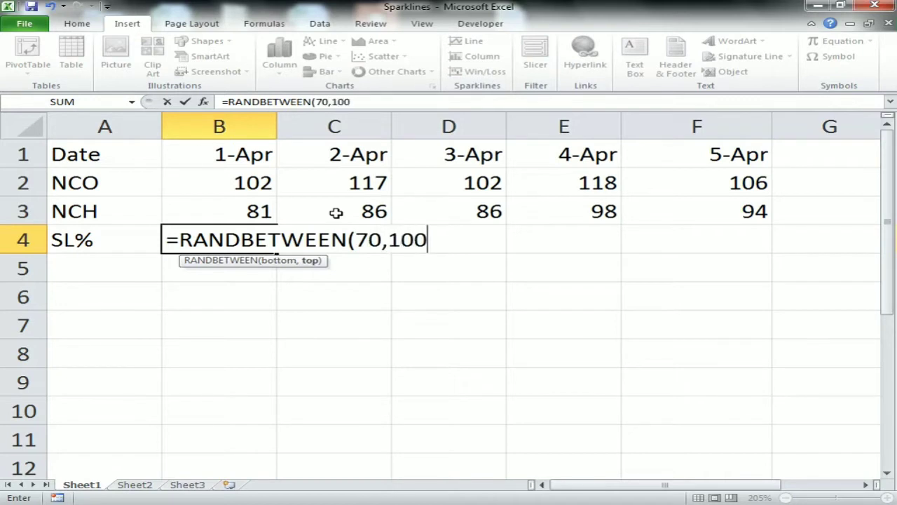
key("Return")
key("Up")
key("shift+Right")
key("shift+Right")
key("shift+Right")
key("shift+Right")
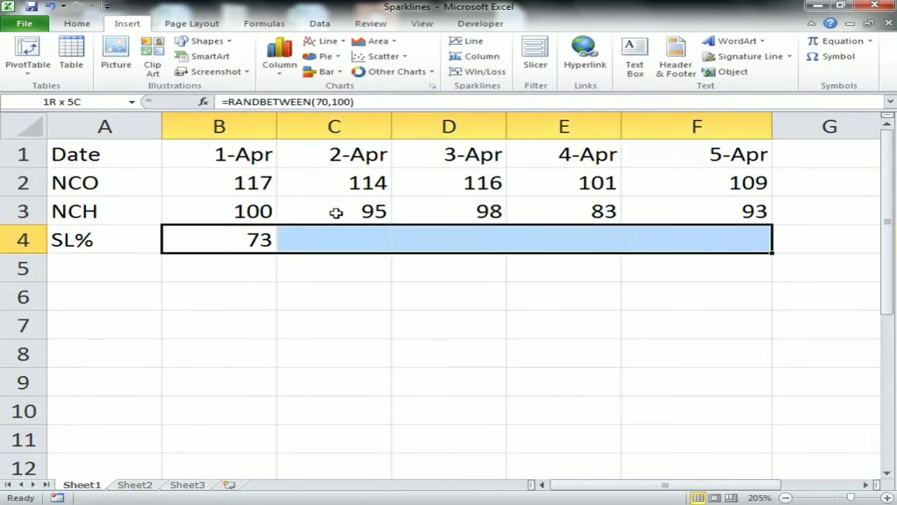
key("ctrl+r")
Copy the table A1:F4 and paste it back over itself as values only.
key("Up")
key("Up")
key("Up")
key("ctrl+a")
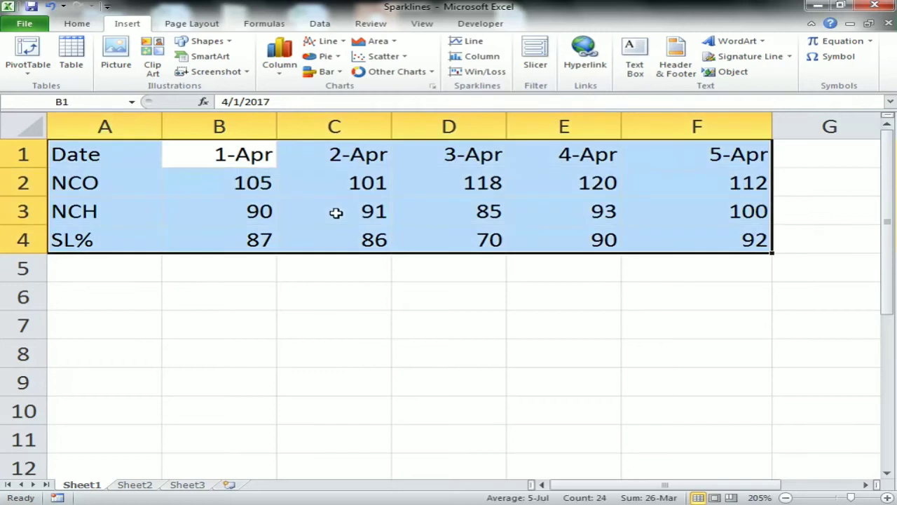
key("ctrl+c")
key("alt+e")
key("s")
key("v")
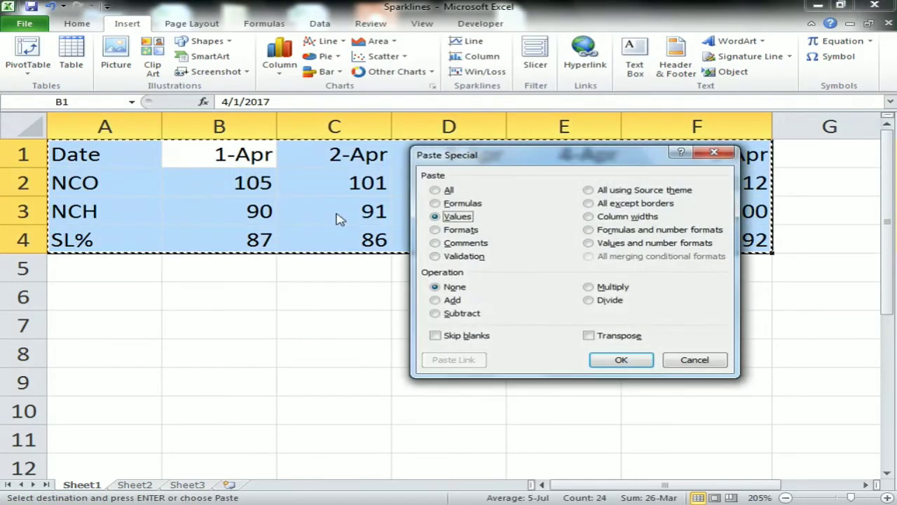
key("Return")
key("Escape")
key("shift+Tab")
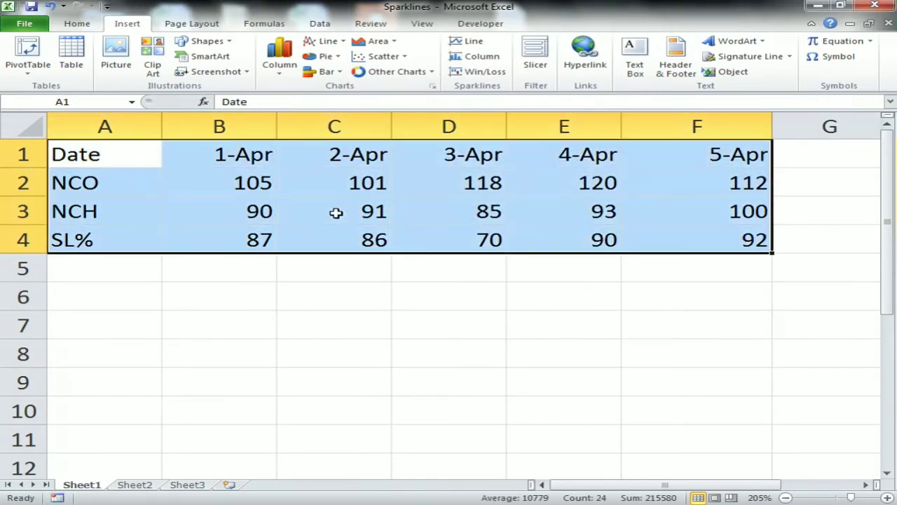
Autofit the widths of columns A through F.
left_click(73, 23)
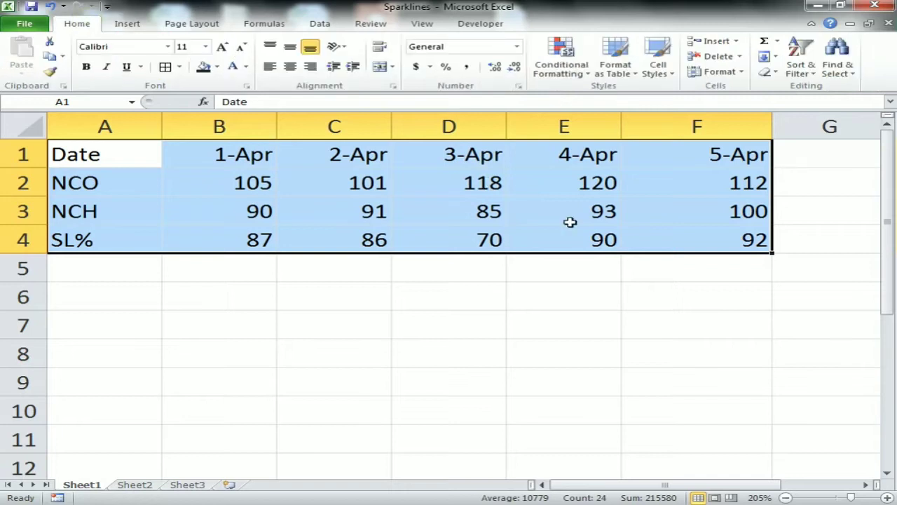
key("ctrl+space")
double_click(506, 126)
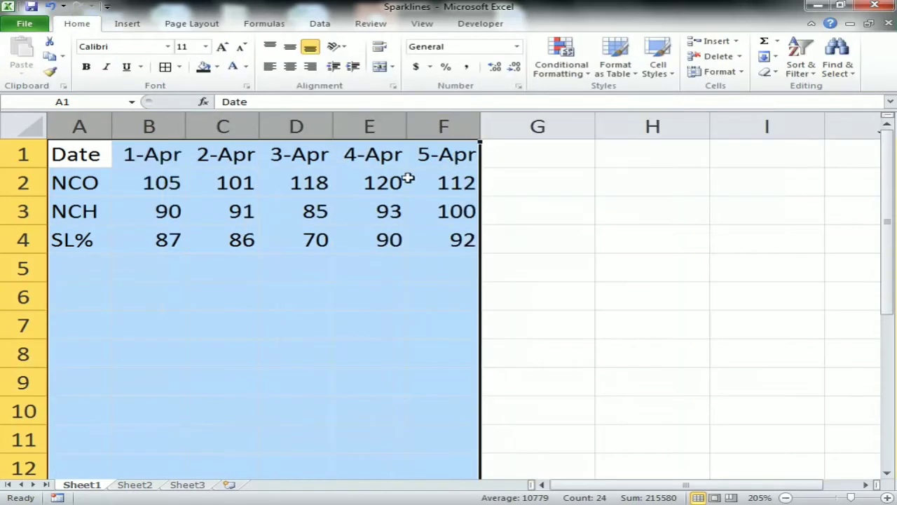
left_click(463, 177)
Centre the table A1:F4 both horizontally and vertically.
key("ctrl+a")
left_click(289, 67)
left_click(290, 46)
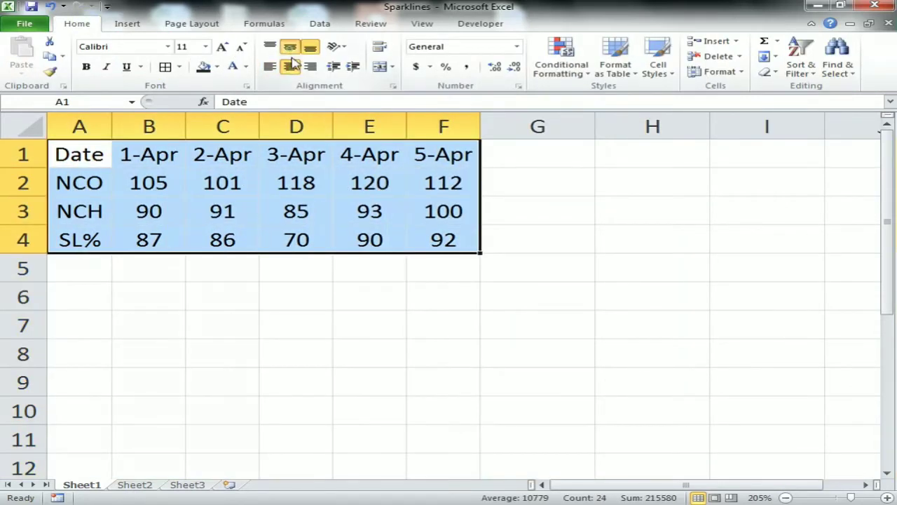
left_click(286, 184)
key("ctrl+Home")
Give the header row A1:F1 a black fill with white text.
left_click(451, 154, "shift")
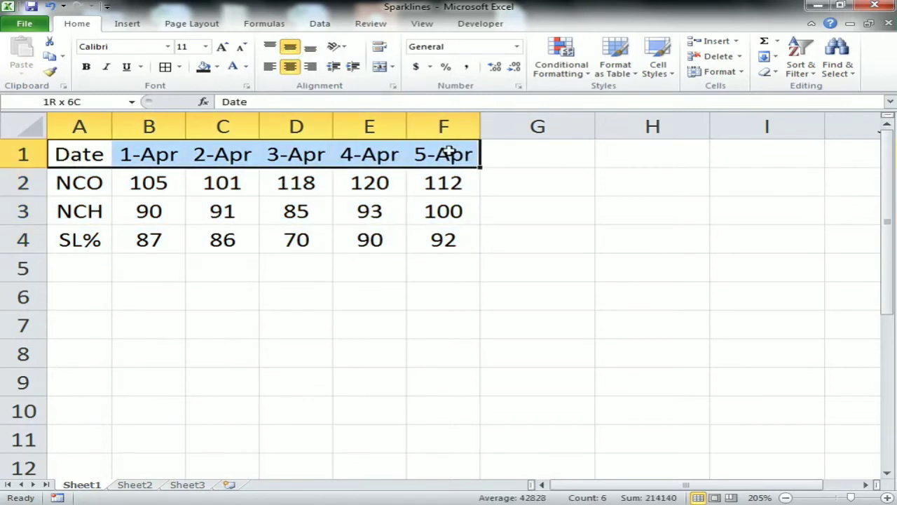
left_click(219, 66)
left_click(216, 89)
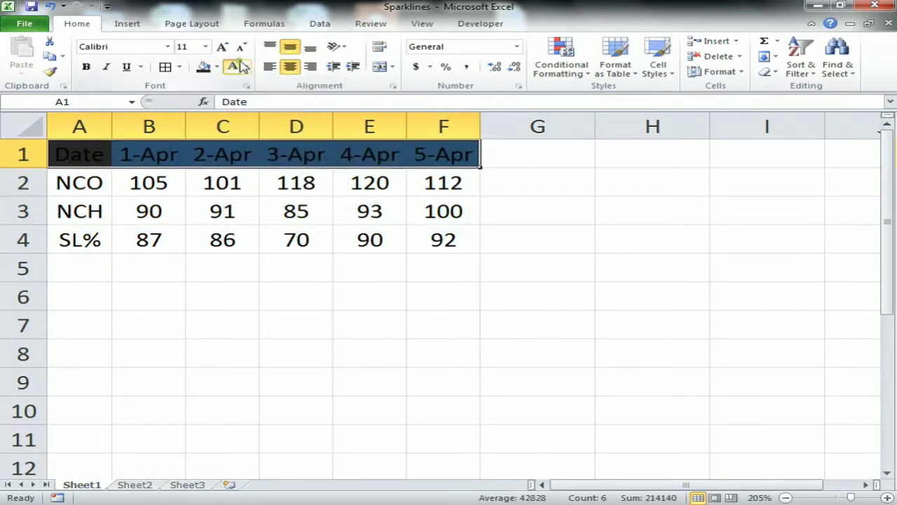
left_click(233, 67)
left_click(193, 210)
key("ctrl+Home")
Apply All Borders to A1:F4 and widen column G.
key("ctrl+a")
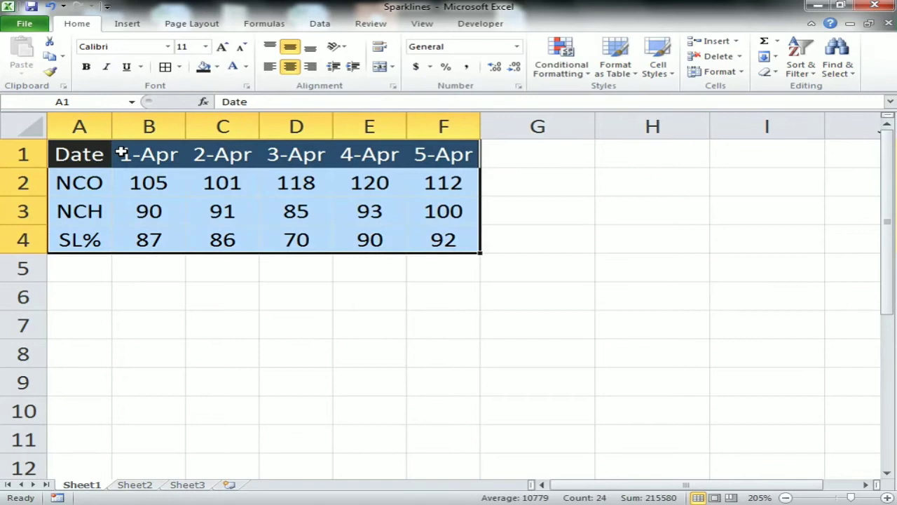
key("alt+h")
key("b")
key("a")
key("ctrl+Home")
key("ctrl+Right")
key("Right")
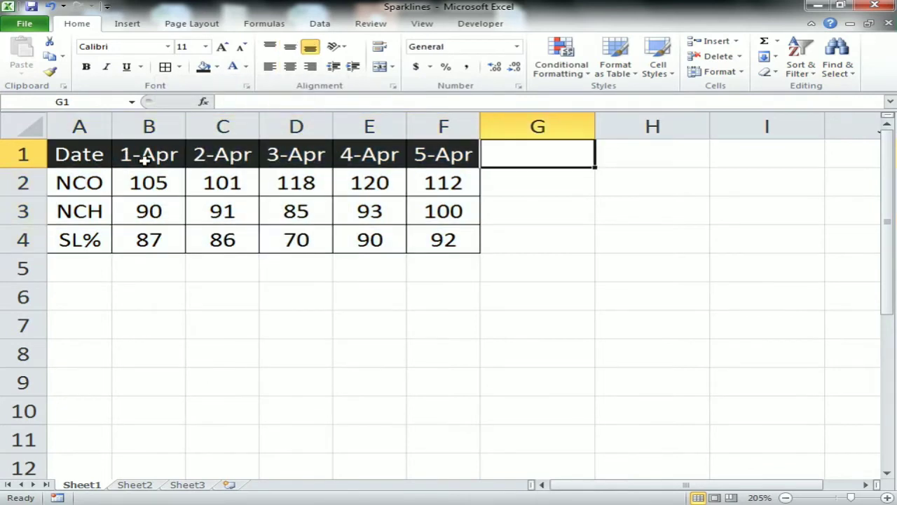
scroll(606, 311, "up", 3)
left_click_drag(731, 124, 792, 130)
Enter the heading Sparkline in G1, replacing the abandoned Trend entry.
type("Tr")
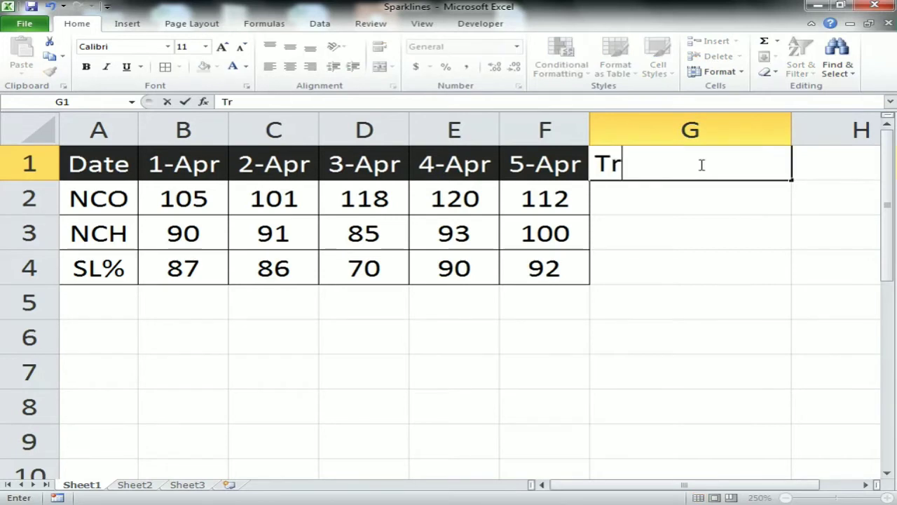
type("end")
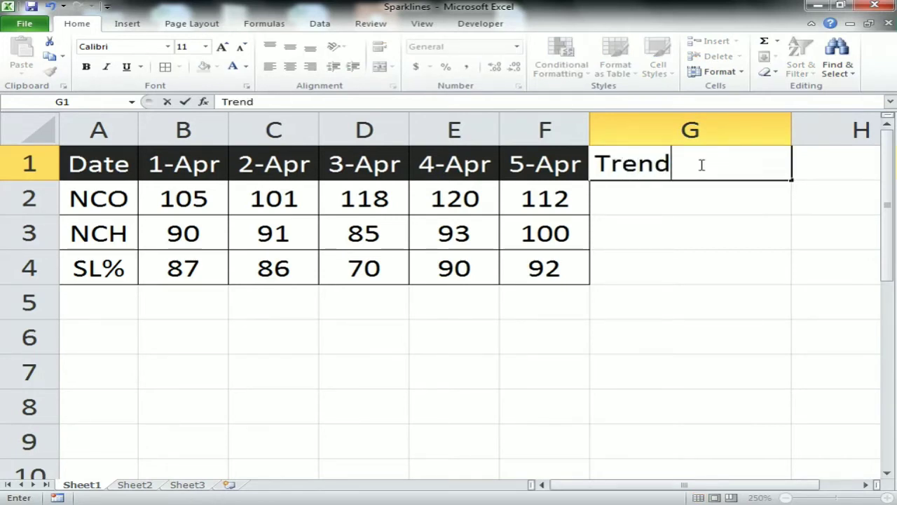
key("Escape")
type("Spar")
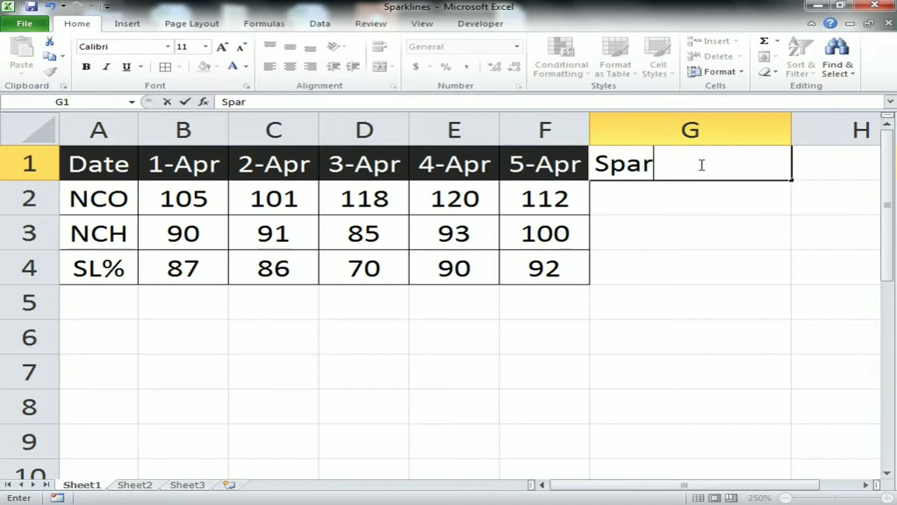
type("kline")
key("Return")
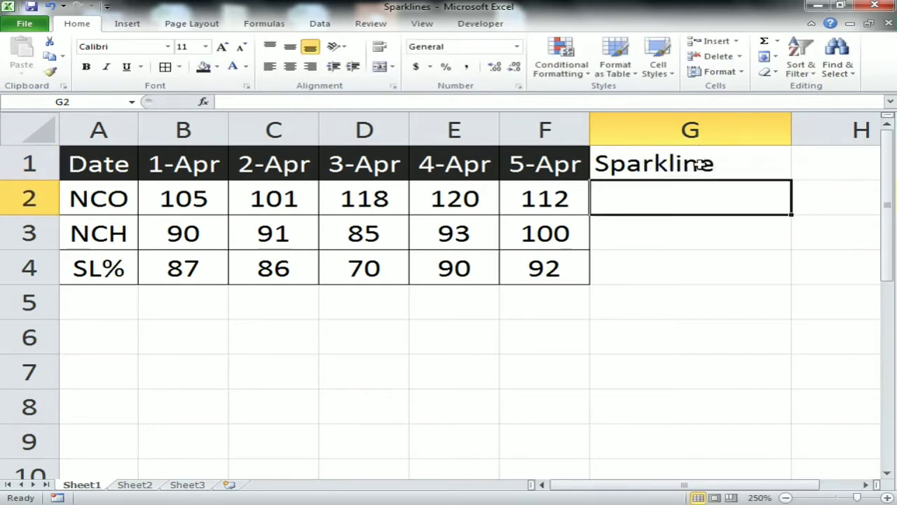
Fill the Sparkline heading cell G1 dark red.
left_click(701, 163)
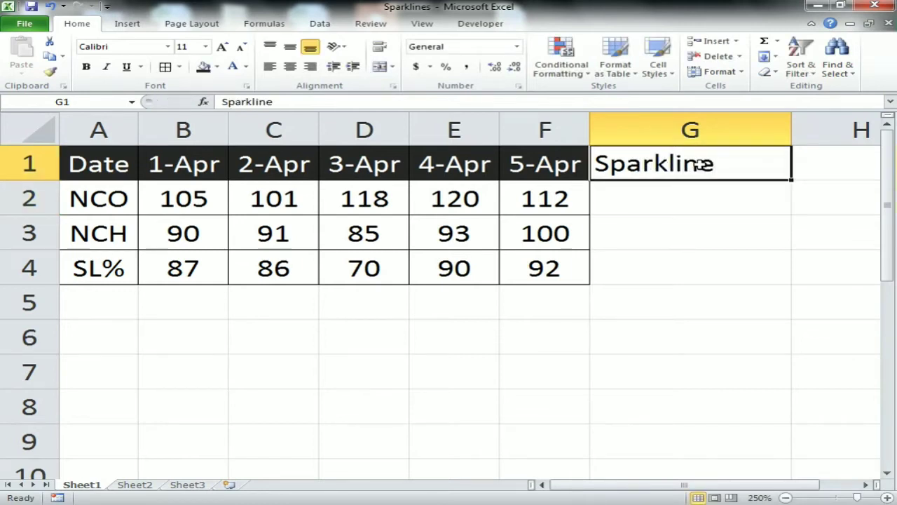
left_click(218, 68)
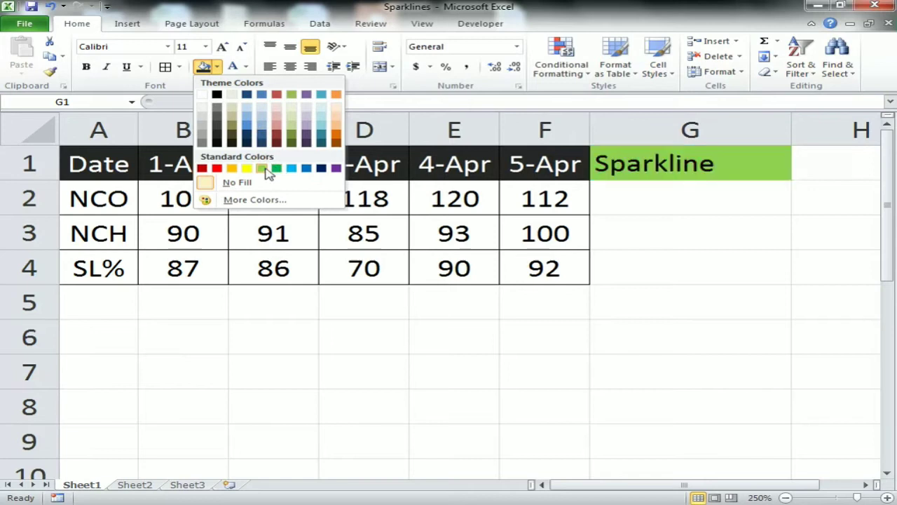
left_click(266, 169)
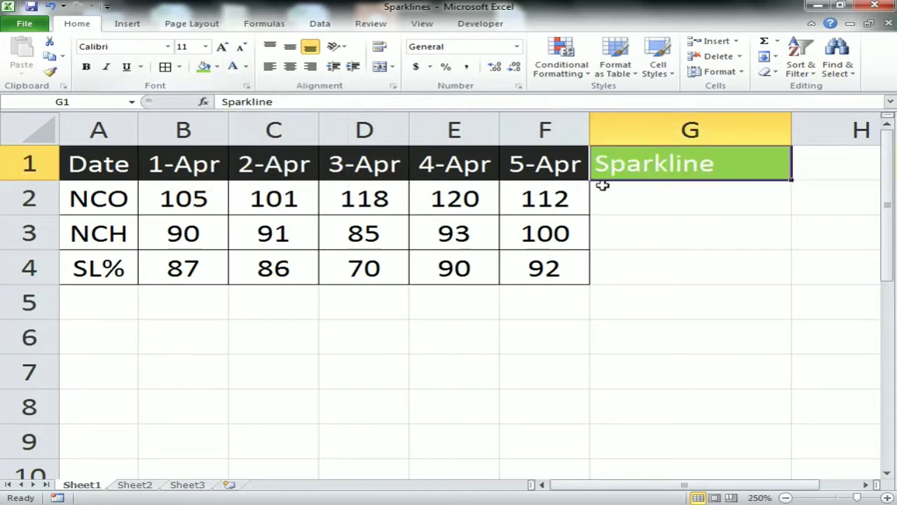
left_click(218, 68)
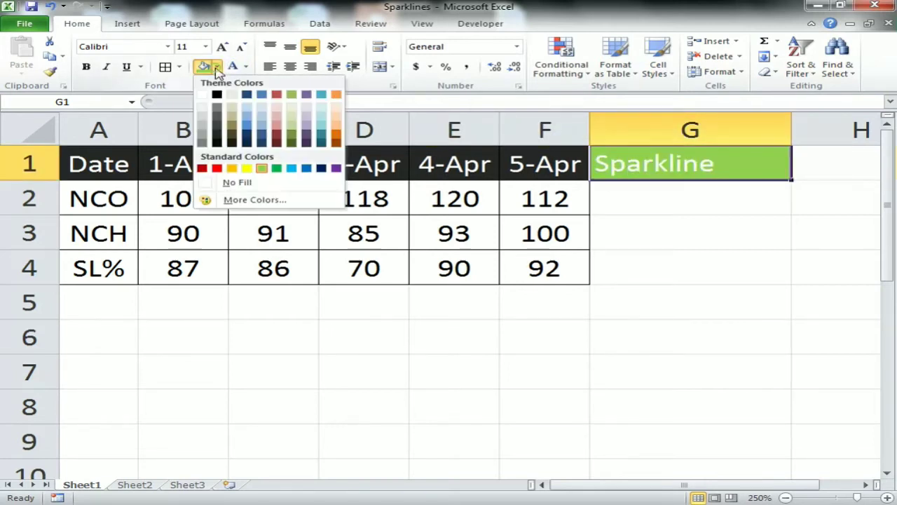
left_click(202, 168)
left_click(753, 295)
Centre all text in the extended table A1:G4.
left_click(746, 140)
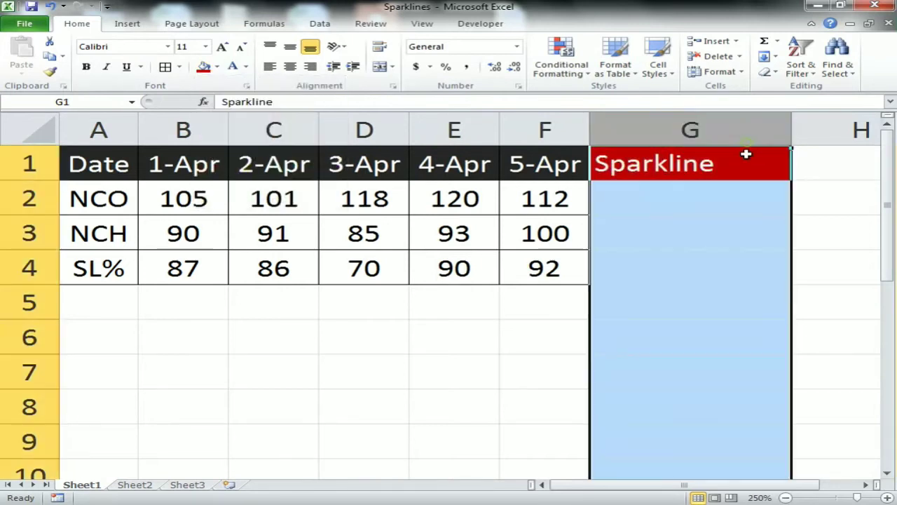
left_click(755, 168)
key("ctrl+a")
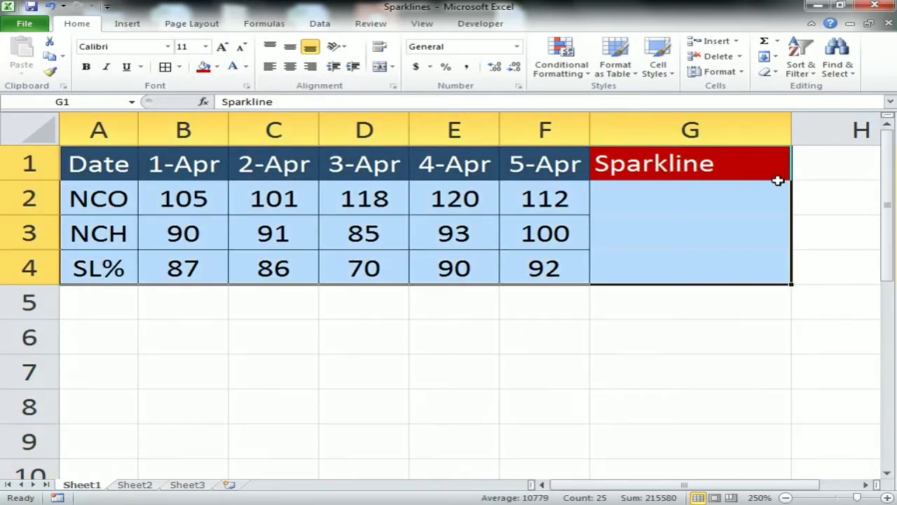
key("alt+w")
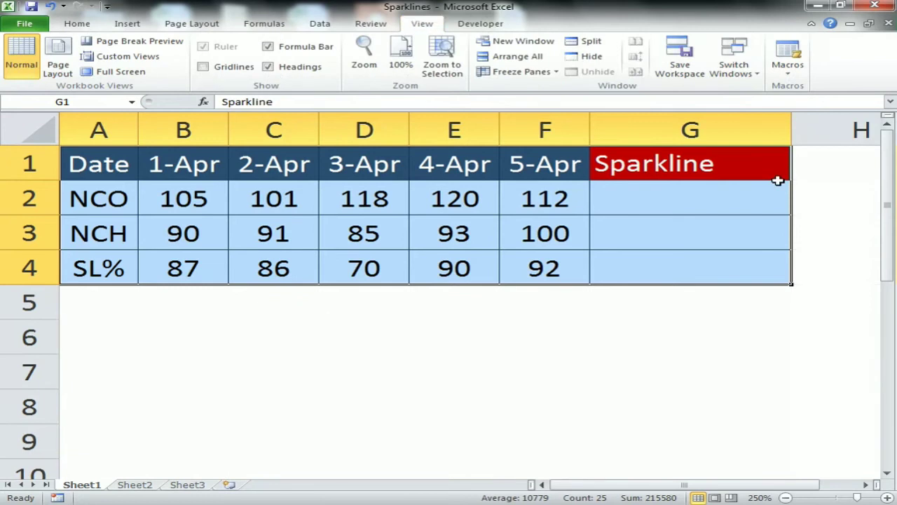
left_click(777, 179)
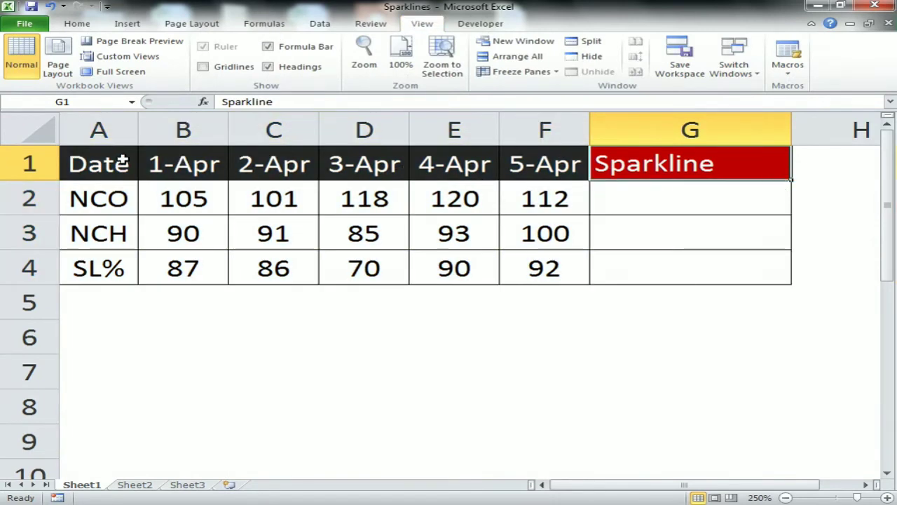
left_click_drag(120, 163, 666, 251)
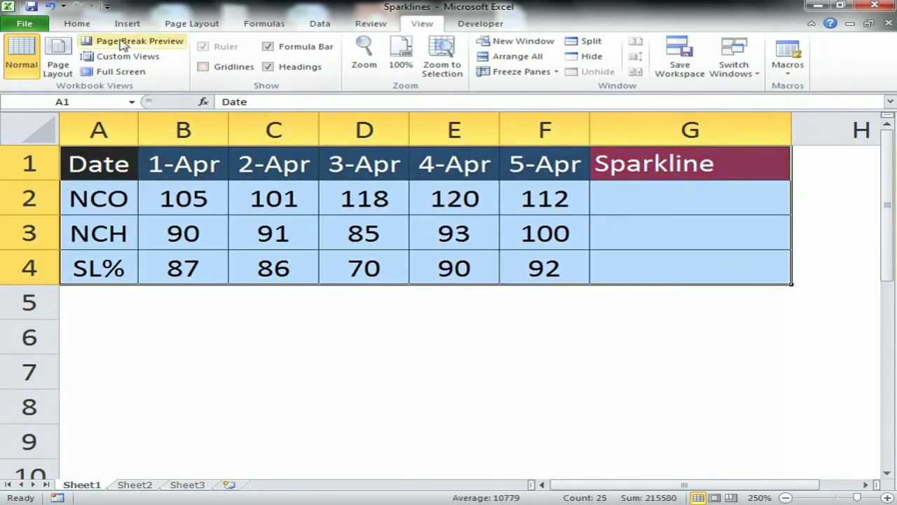
left_click(77, 23)
left_click(291, 66)
left_click(290, 66)
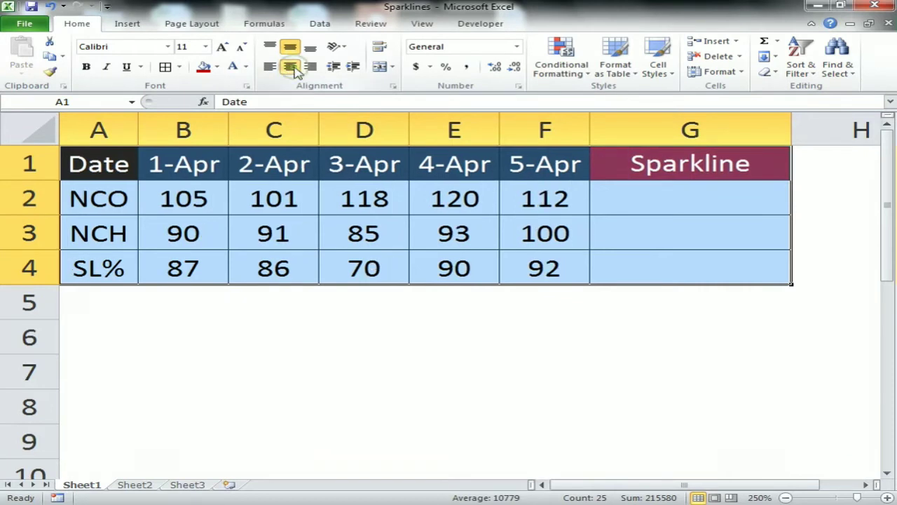
left_click(508, 230)
left_click(701, 197)
scroll(729, 215, "up", 1)
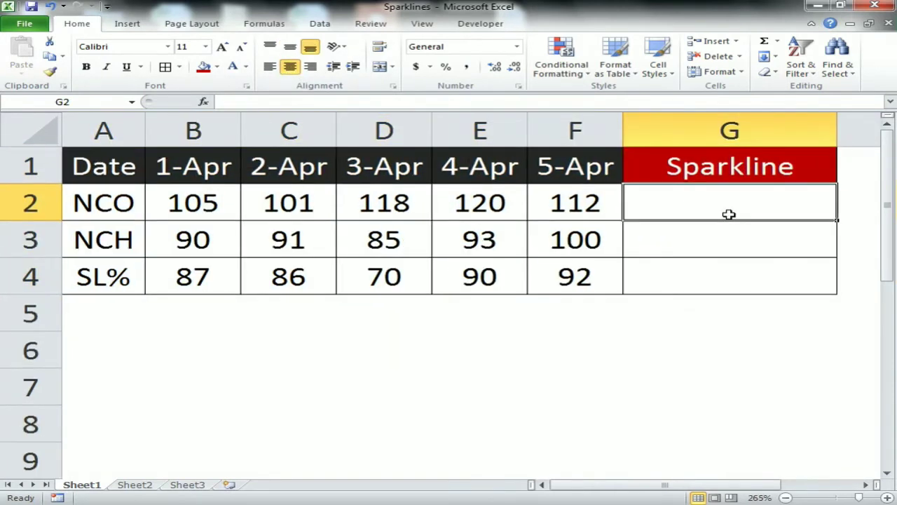
Insert a line sparkline in G2 using data range B2:F2.
left_click(128, 23)
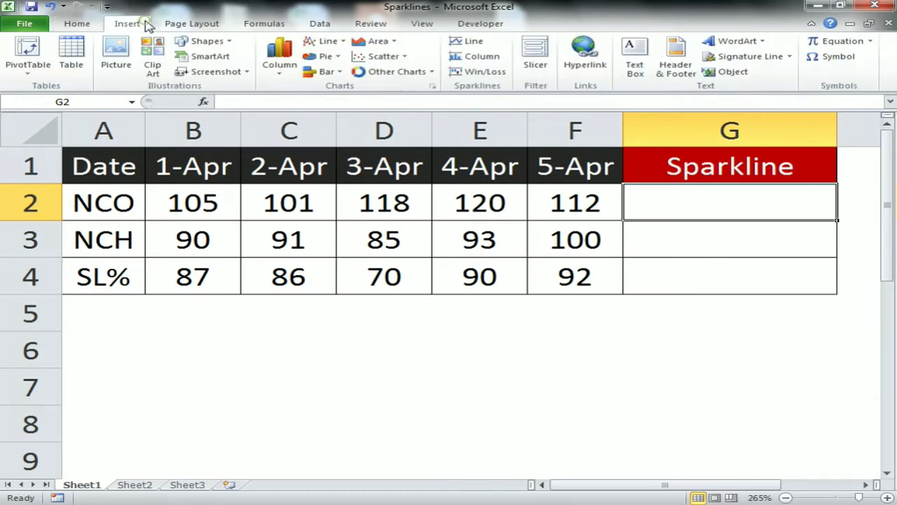
left_click(468, 47)
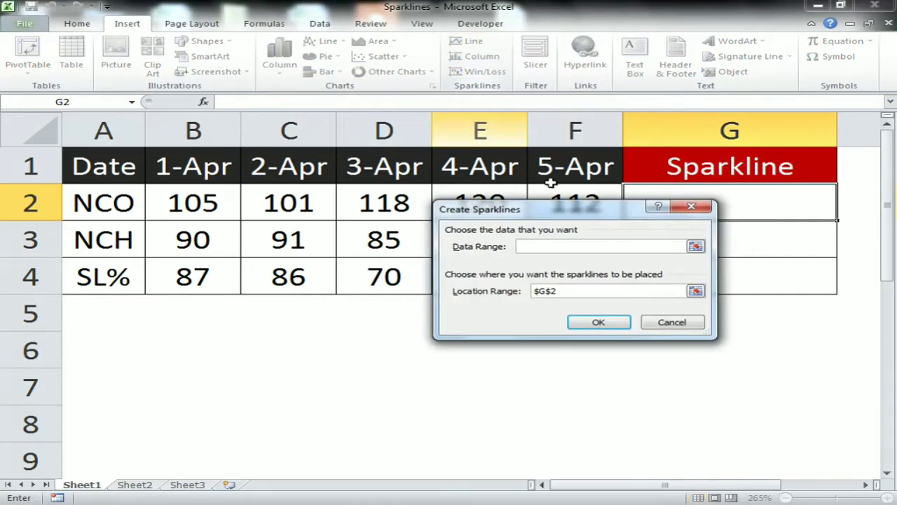
left_click_drag(553, 219, 491, 307)
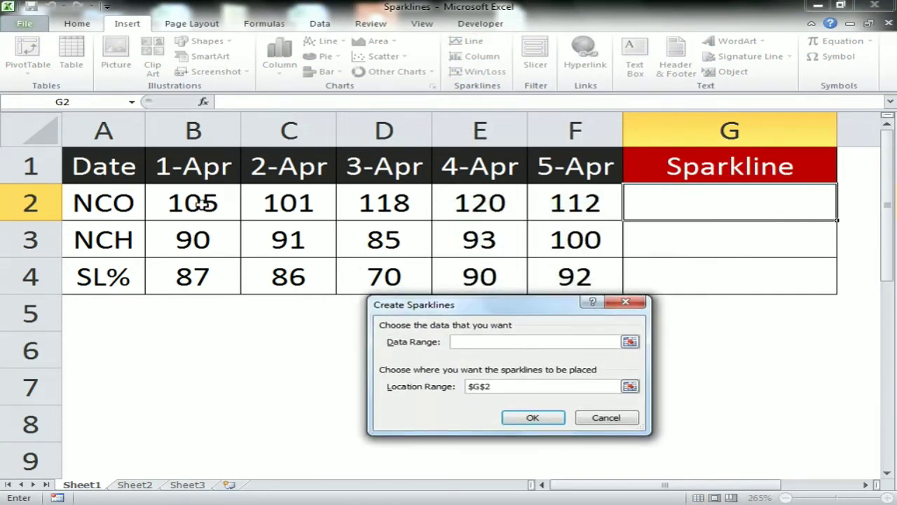
left_click_drag(207, 203, 565, 218)
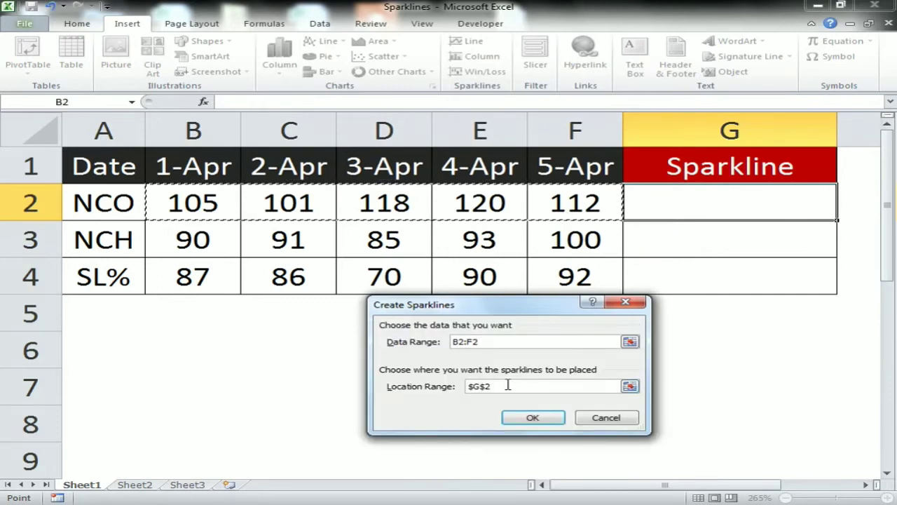
key("Tab")
left_click(676, 192)
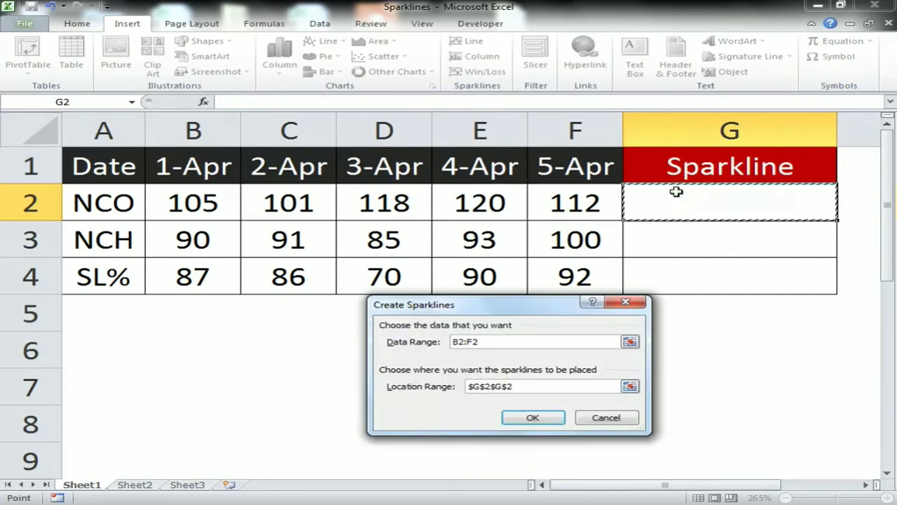
double_click(540, 387)
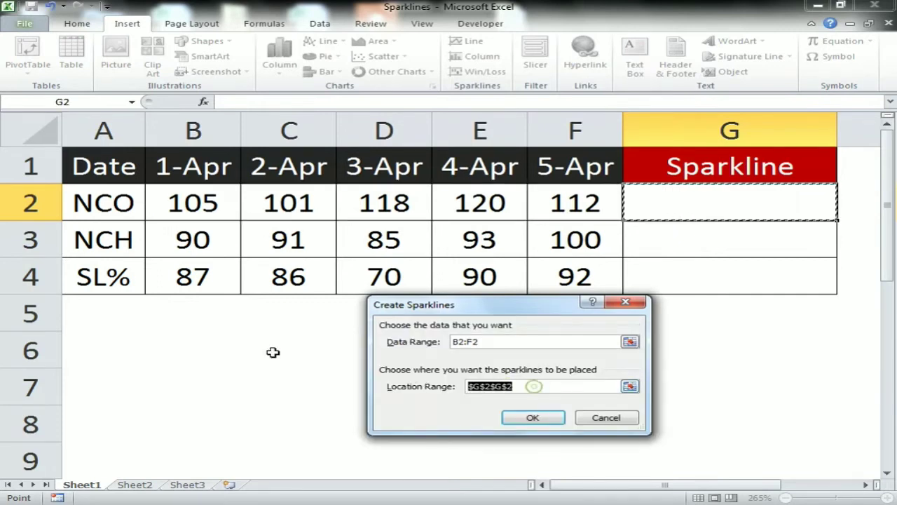
key("BackSpace")
left_click(722, 197)
left_click(534, 417)
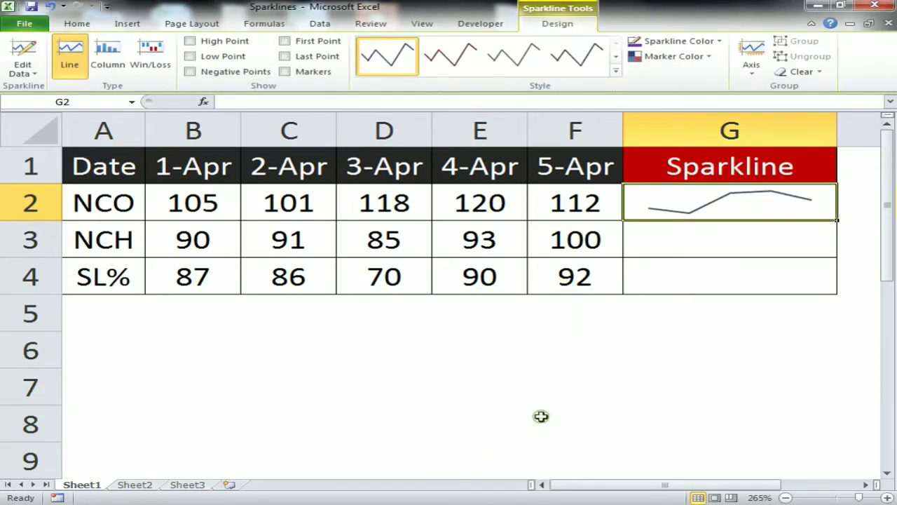
Copy the G2 sparkline down to G3 and G4.
left_click(710, 298)
left_click(733, 197)
left_click_drag(837, 222, 834, 293)
left_click(803, 201)
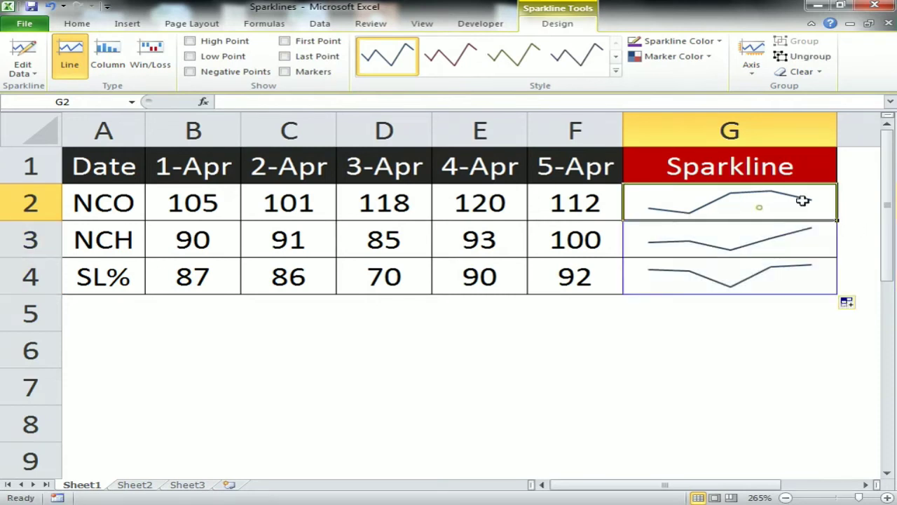
left_click_drag(741, 194, 730, 280)
left_click(759, 203)
Turn on High, Low, First and Last Point plus Markers, leaving Negative Points off.
left_click(191, 40)
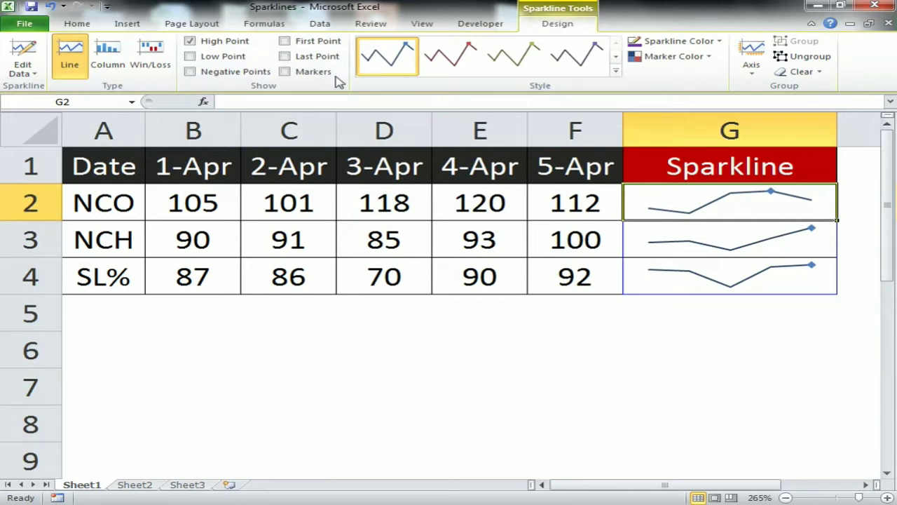
left_click(191, 56)
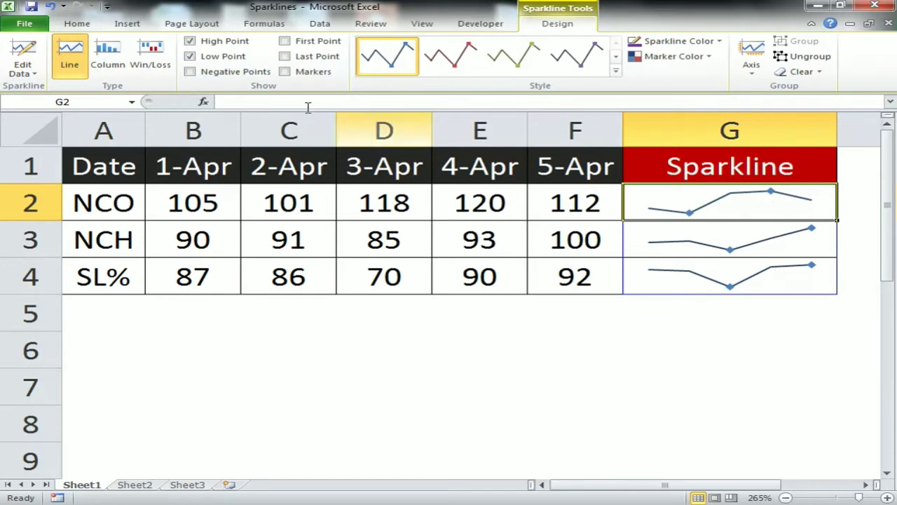
left_click(286, 42)
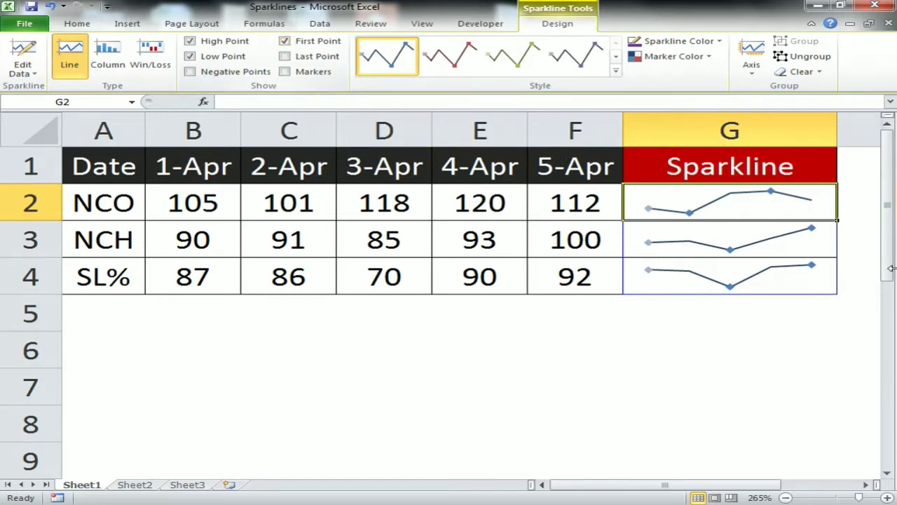
left_click(309, 61)
left_click(311, 77)
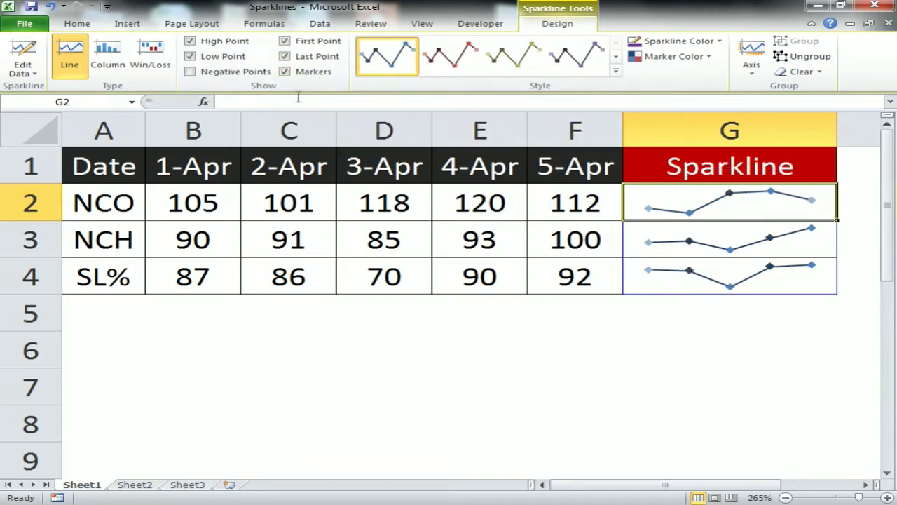
left_click(236, 74)
left_click(236, 75)
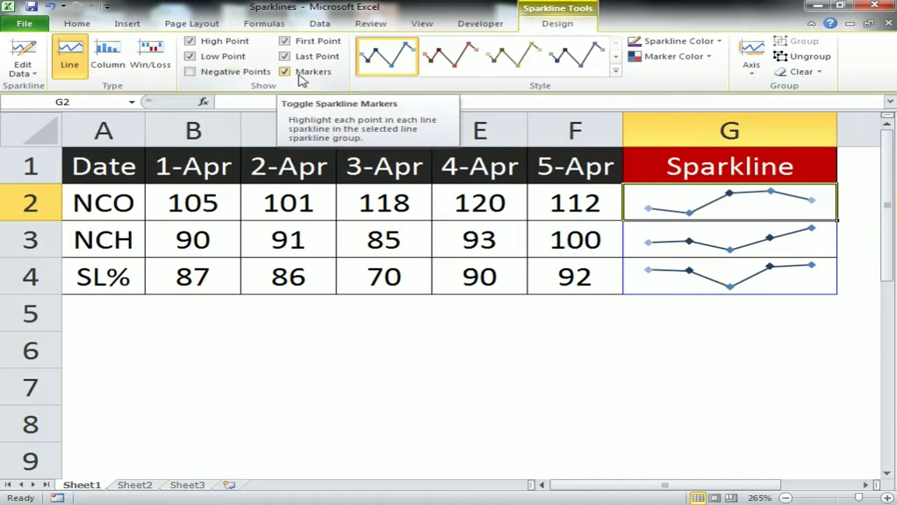
left_click(211, 72)
left_click(213, 75)
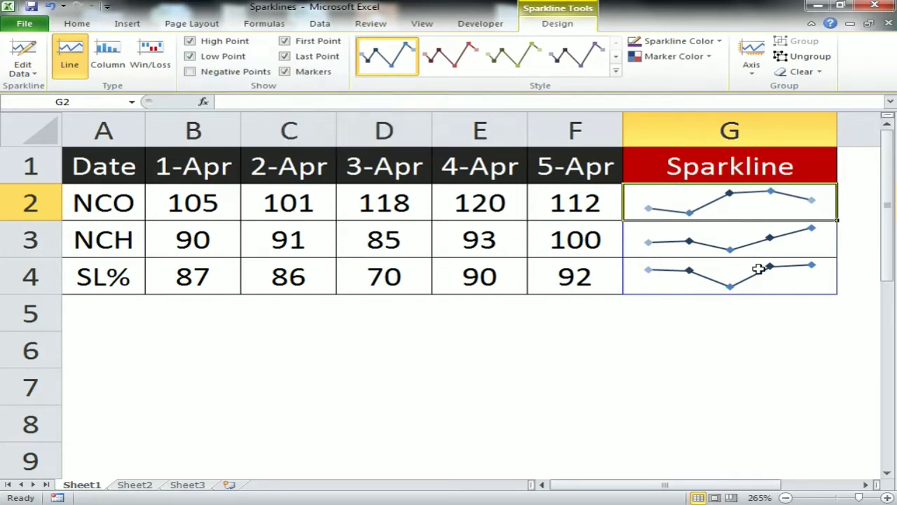
Set the sparkline line colour to purple and check it on the G2, G3 and G4 sparklines.
left_click(721, 42)
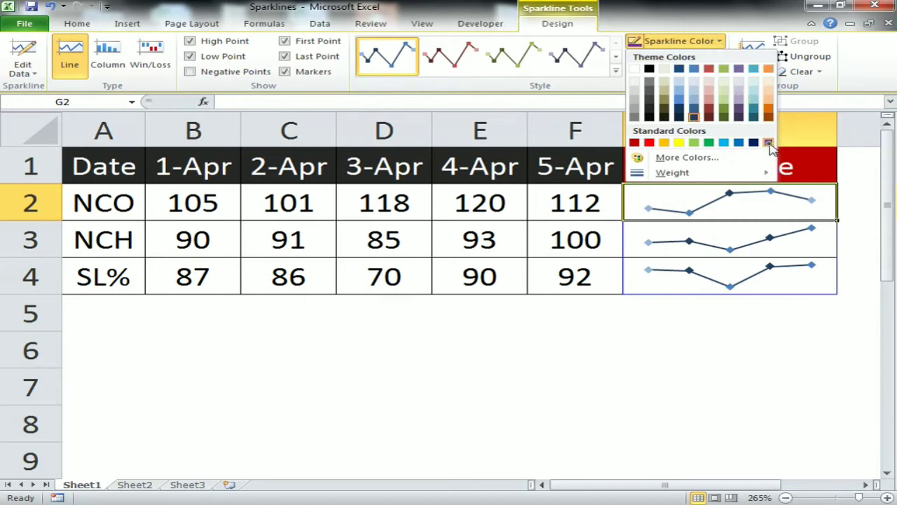
left_click(769, 143)
left_click(755, 251)
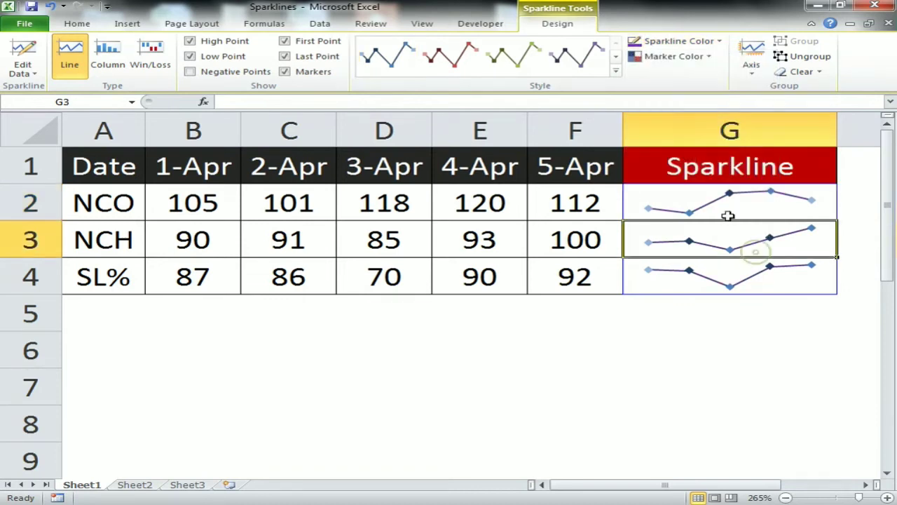
left_click(727, 210)
left_click(732, 234)
left_click(717, 268)
left_click(726, 208)
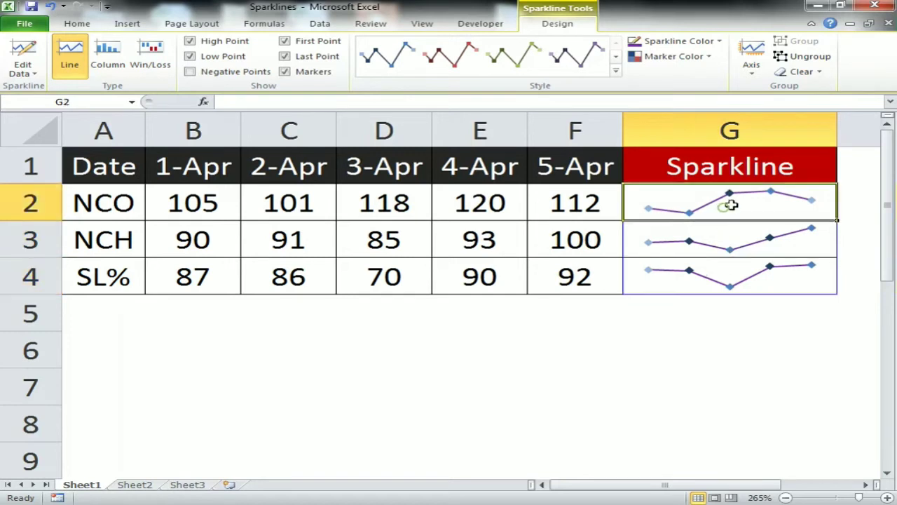
Make the sparkline markers black and untick the High, Low, First and Last point options.
left_click(709, 58)
mouse_move(694, 93)
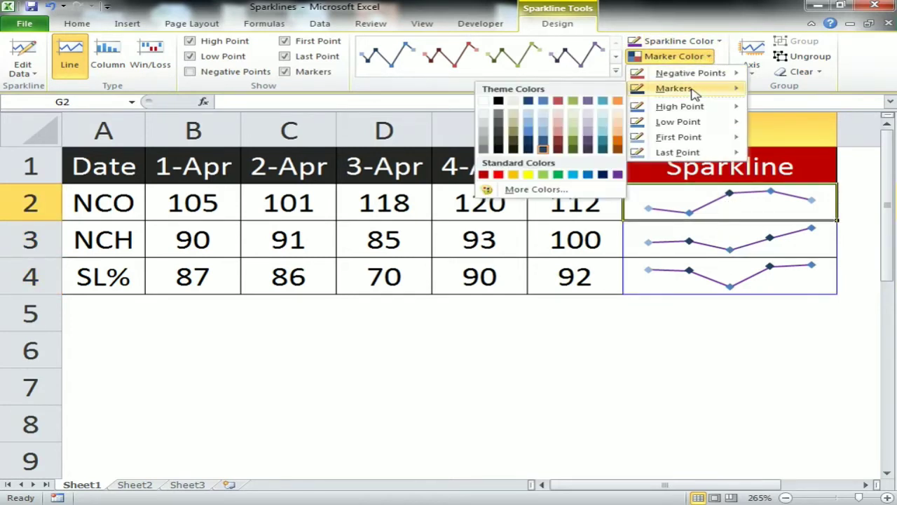
left_click(498, 100)
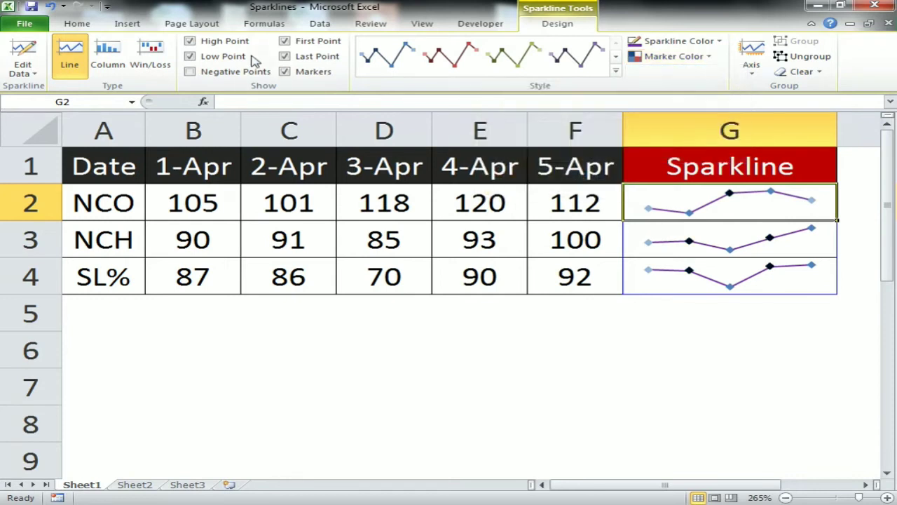
left_click(228, 41)
left_click(223, 56)
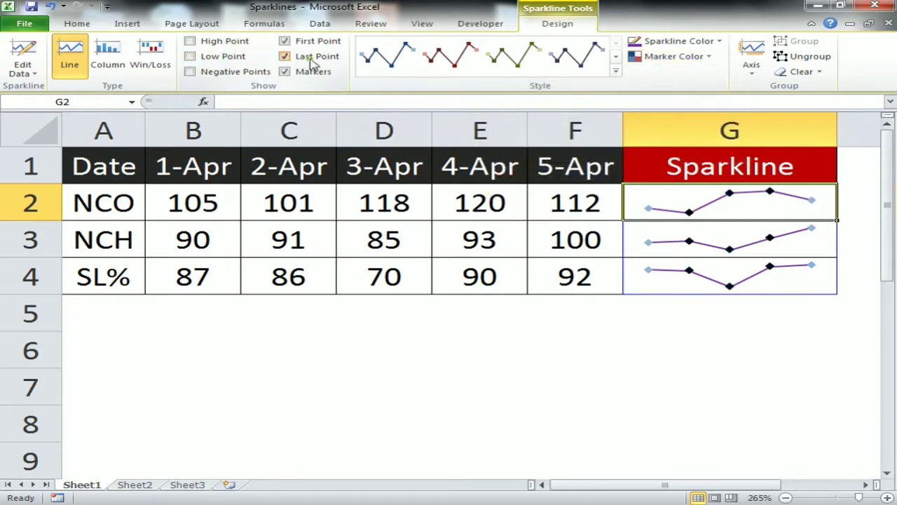
left_click(313, 56)
left_click(307, 42)
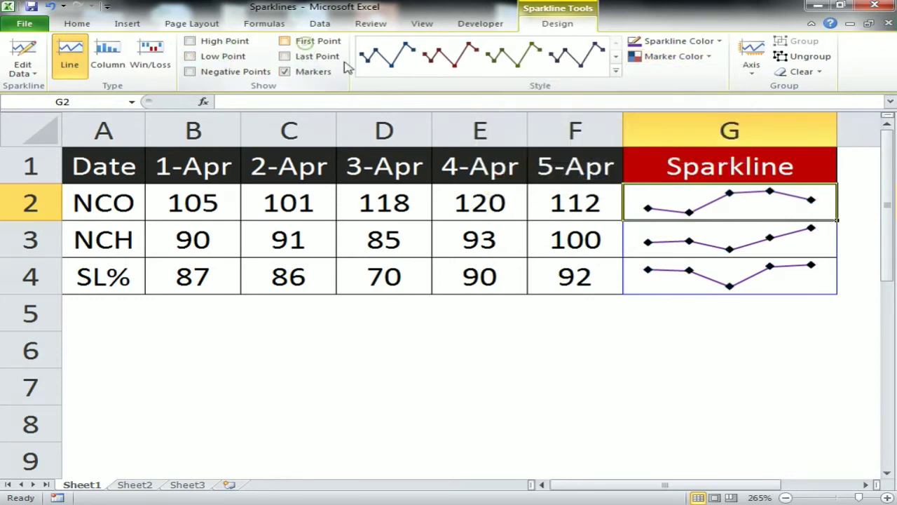
Tick High Point and colour the high-point markers green.
left_click(778, 278)
left_click(764, 239)
left_click(757, 202)
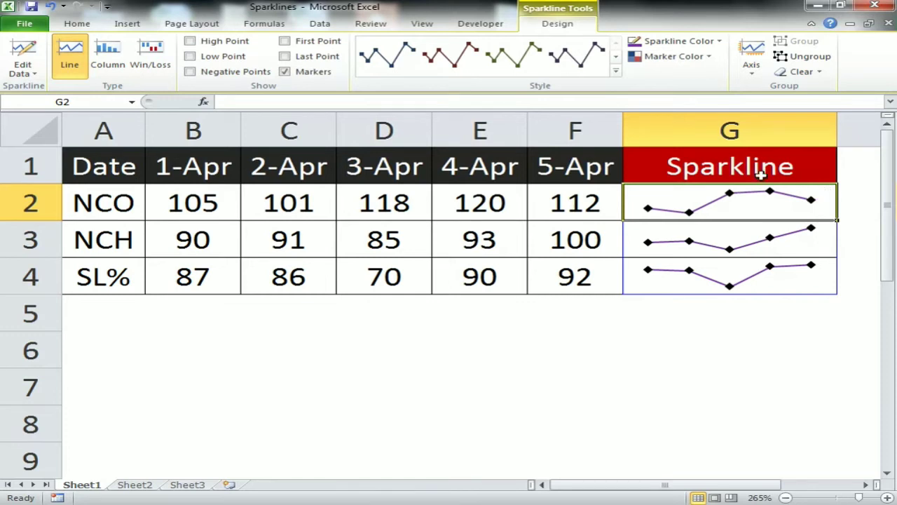
left_click(223, 42)
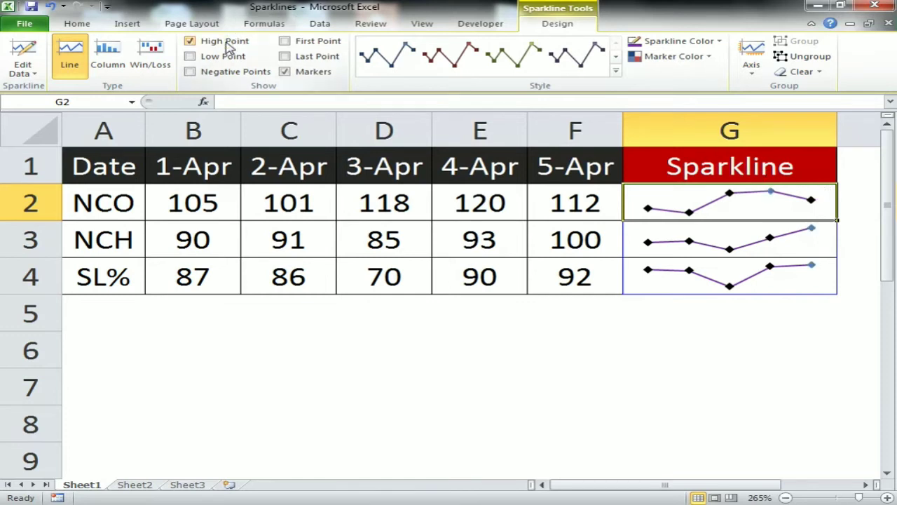
left_click(704, 57)
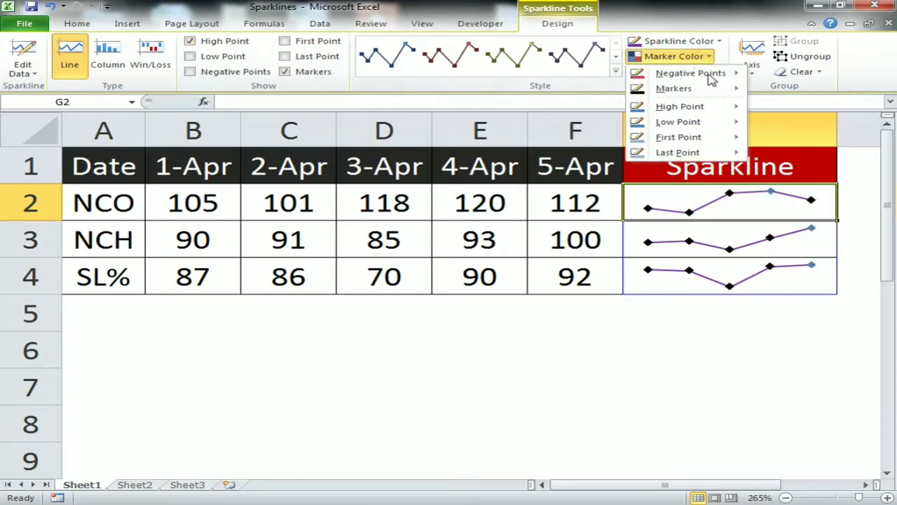
mouse_move(691, 112)
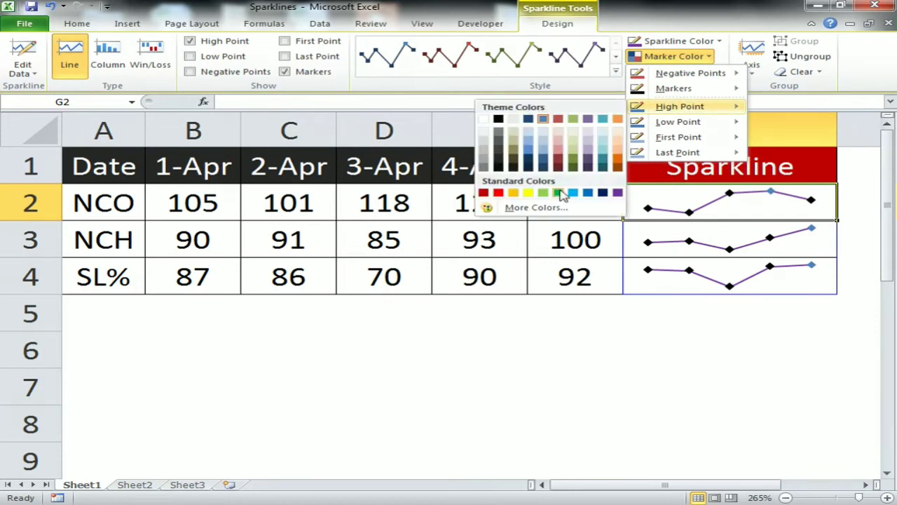
left_click(558, 192)
Compare the green high points with the row values, such as 120 in E2 and 100 in F3.
left_click(554, 226)
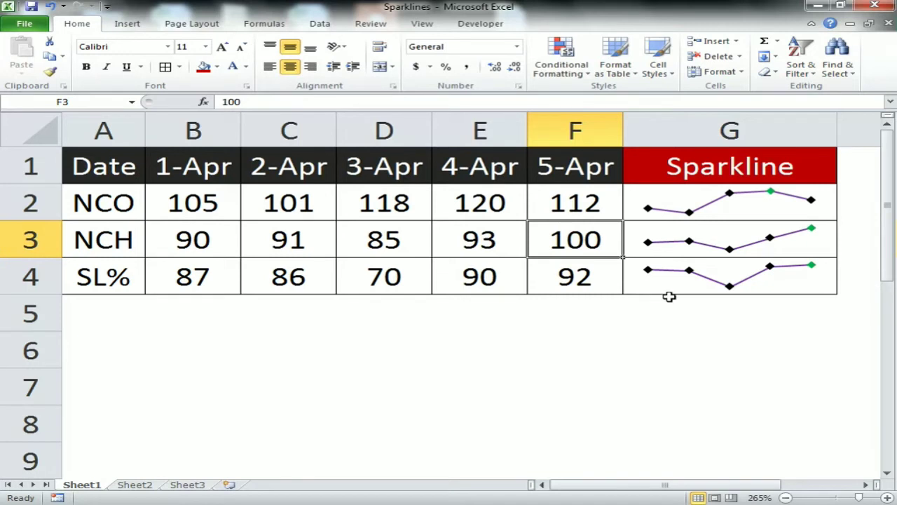
left_click(479, 279)
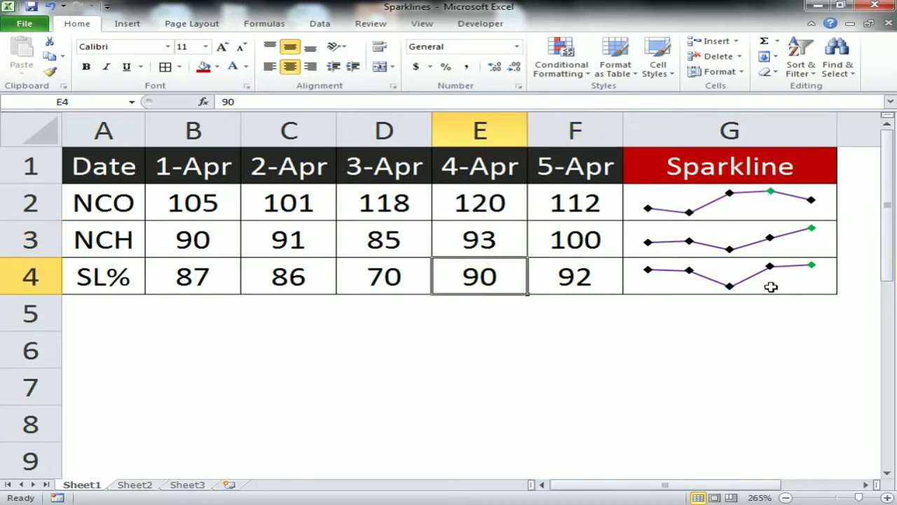
left_click_drag(575, 279, 193, 277)
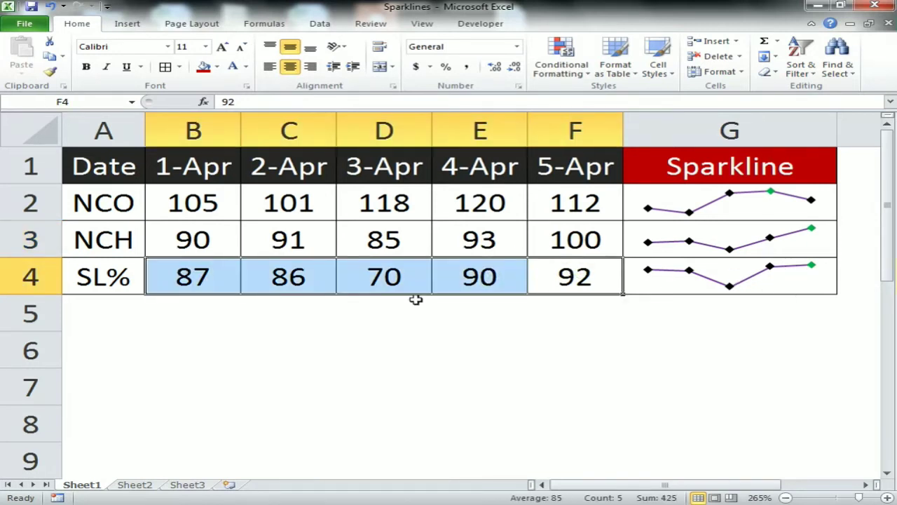
left_click(590, 278)
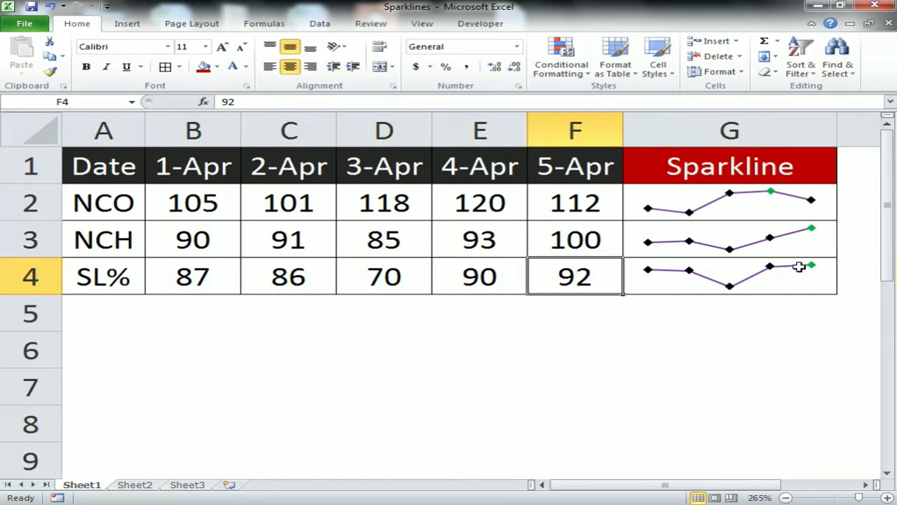
left_click(594, 242)
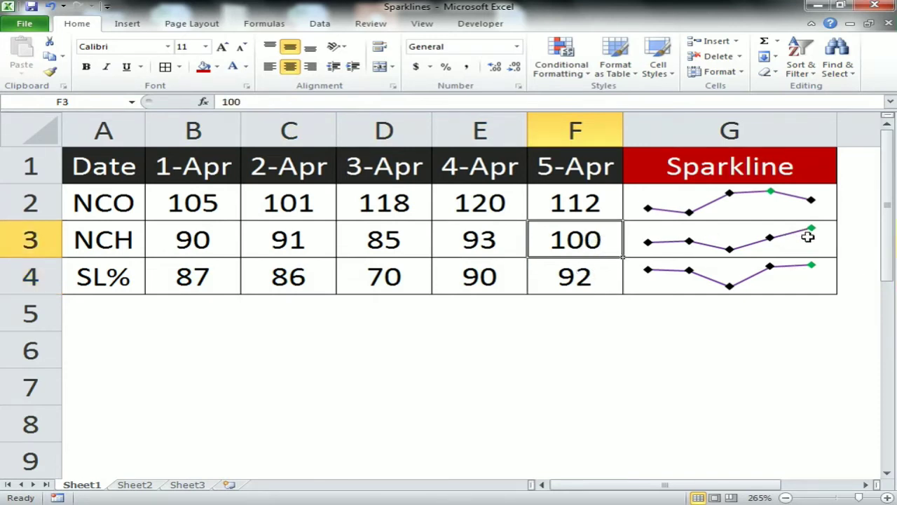
left_click(587, 207)
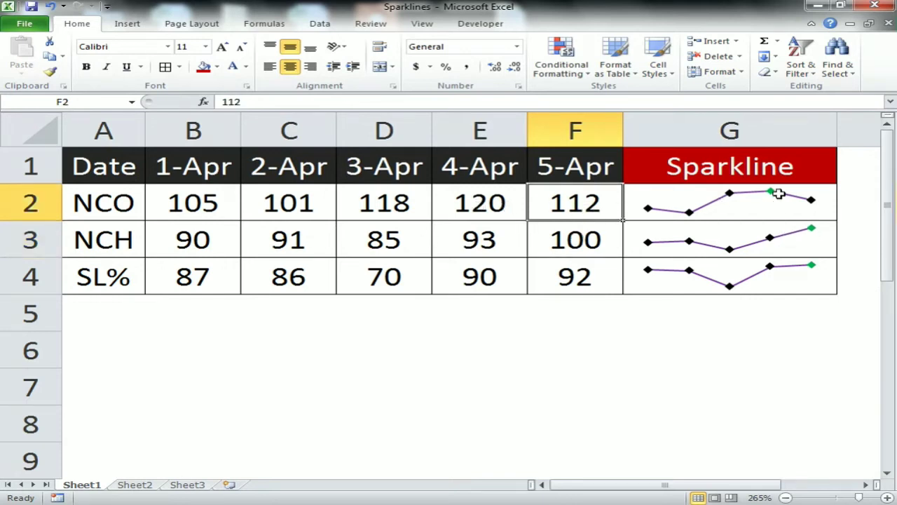
left_click_drag(213, 201, 568, 203)
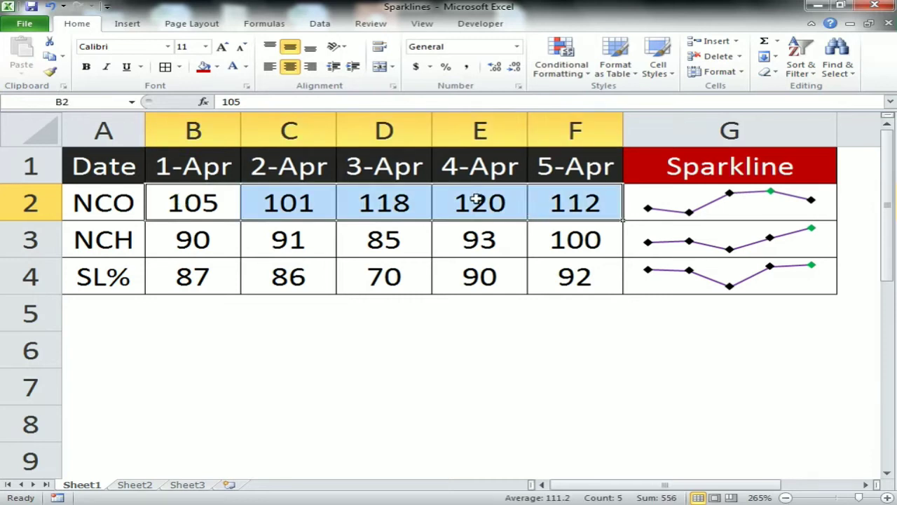
left_click(480, 202)
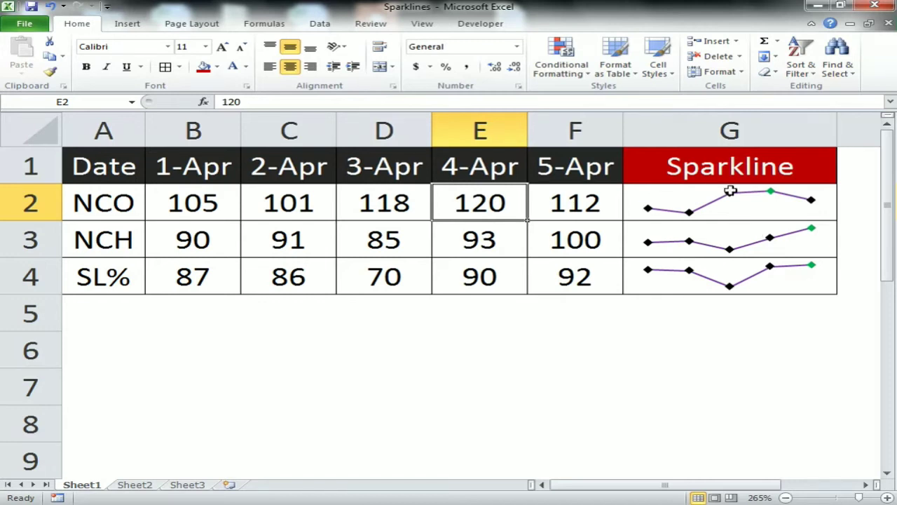
left_click_drag(731, 190, 743, 275)
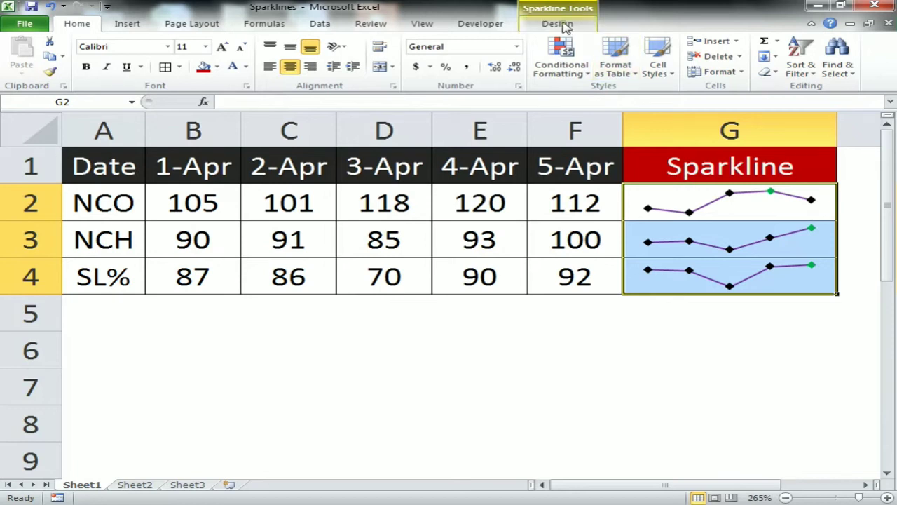
Clear the selected G2:G4 sparklines with Clear Selected Sparklines, then select G2.
left_click(561, 24)
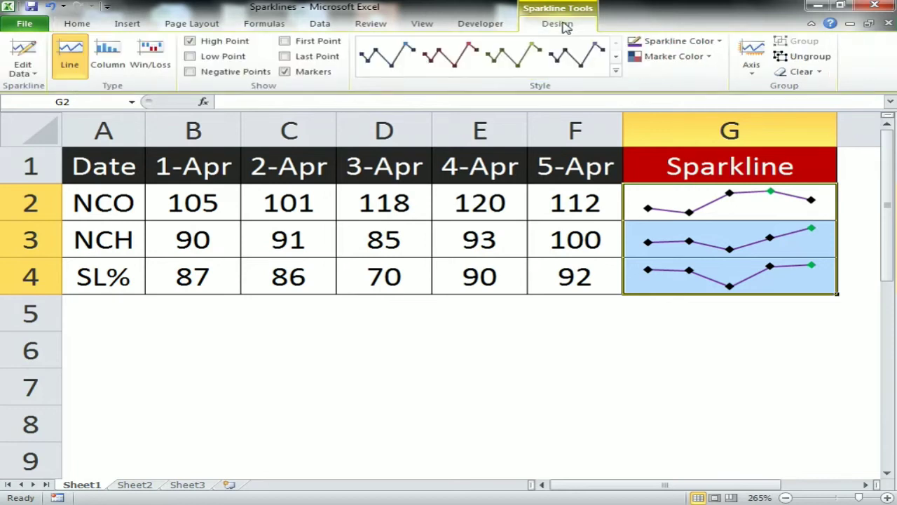
left_click(820, 72)
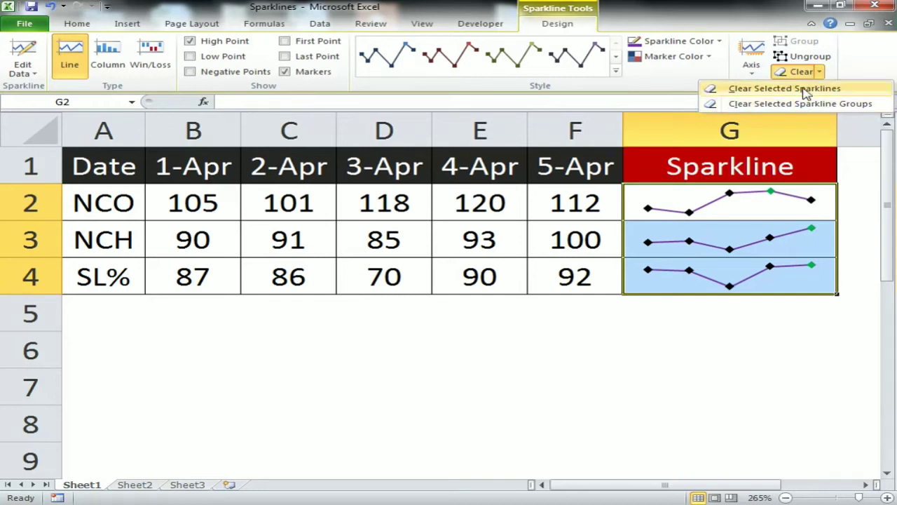
left_click(805, 89)
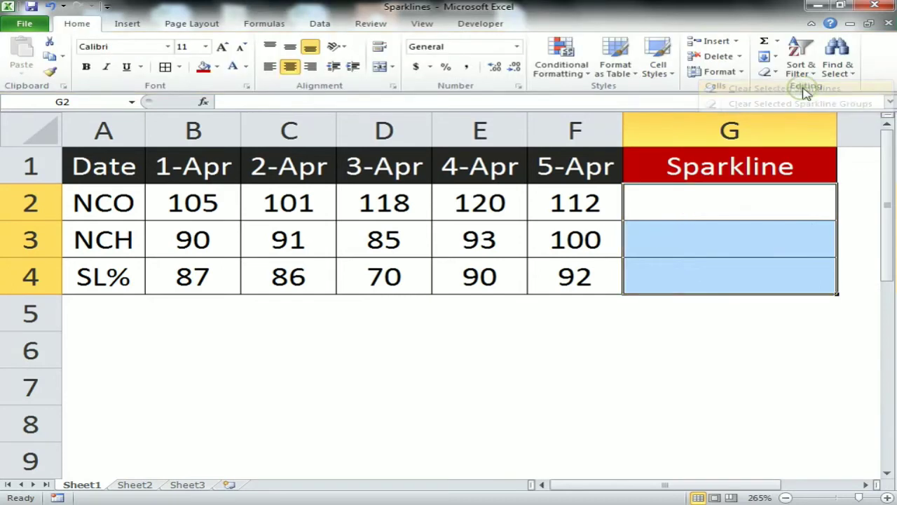
left_click(703, 208)
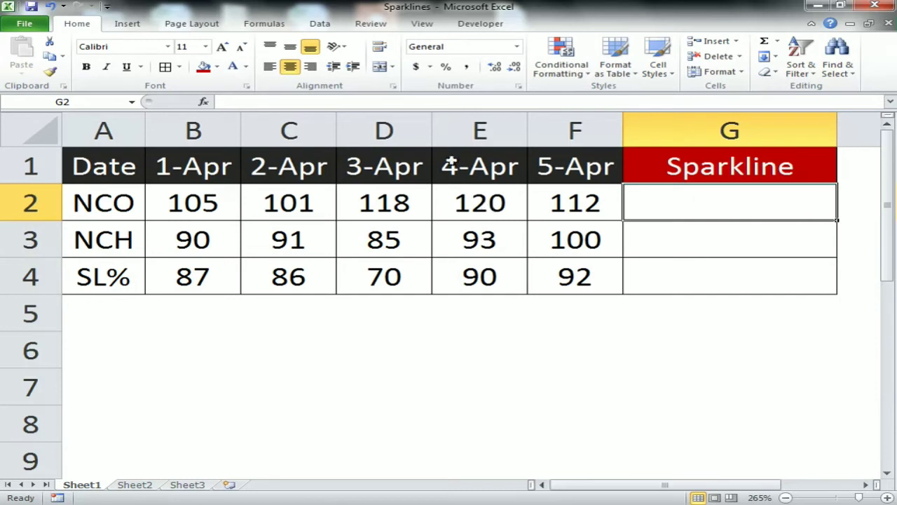
Insert a Column sparkline in G2 using the NCO values B2:F2 as data.
left_click(131, 24)
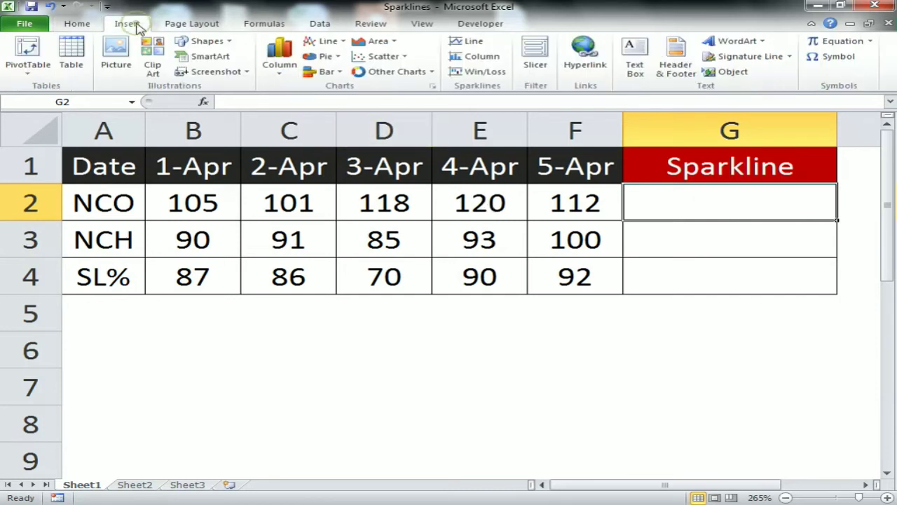
left_click(489, 61)
left_click_drag(219, 217, 571, 213)
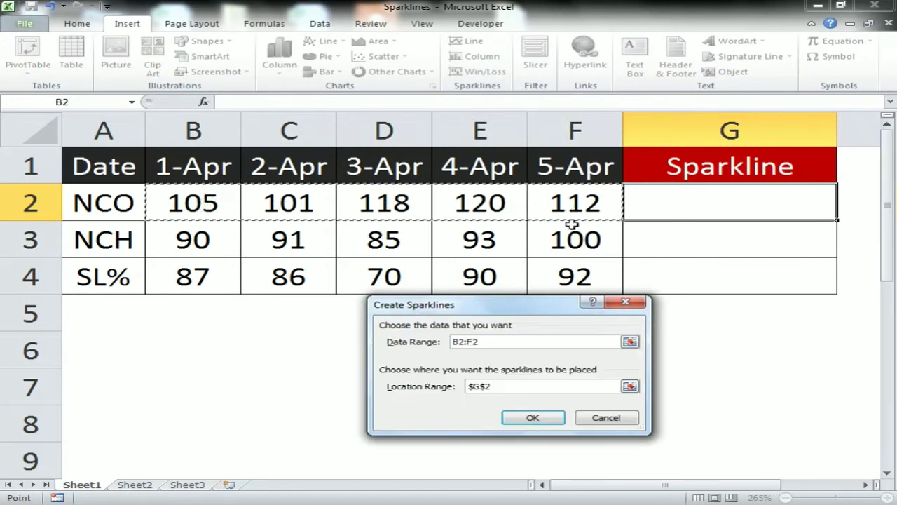
left_click(544, 386)
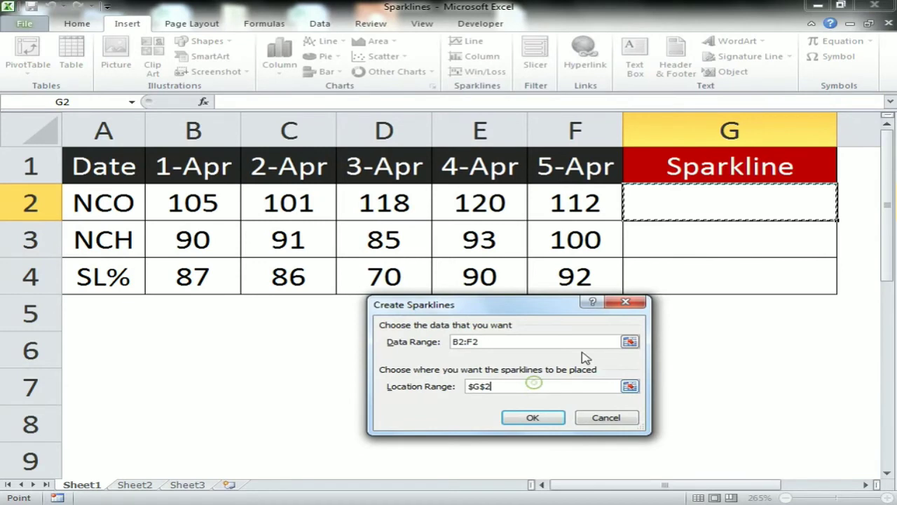
left_click(535, 417)
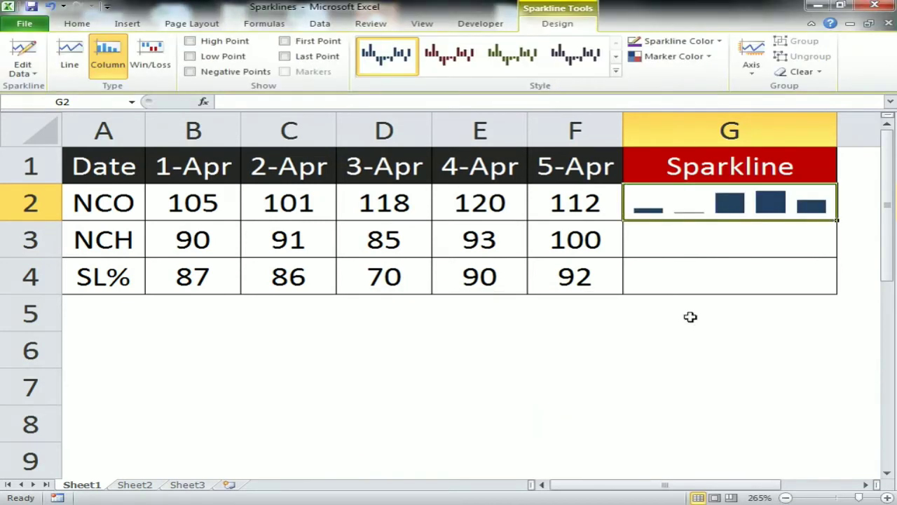
Widen the Sparkline column and fill the G2 sparkline down to G3 and G4.
left_click(766, 264)
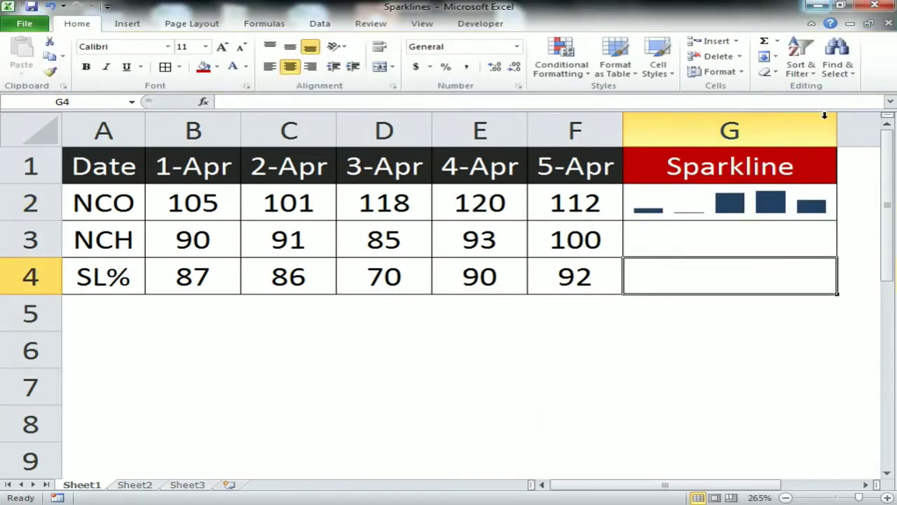
left_click_drag(836, 125, 780, 134)
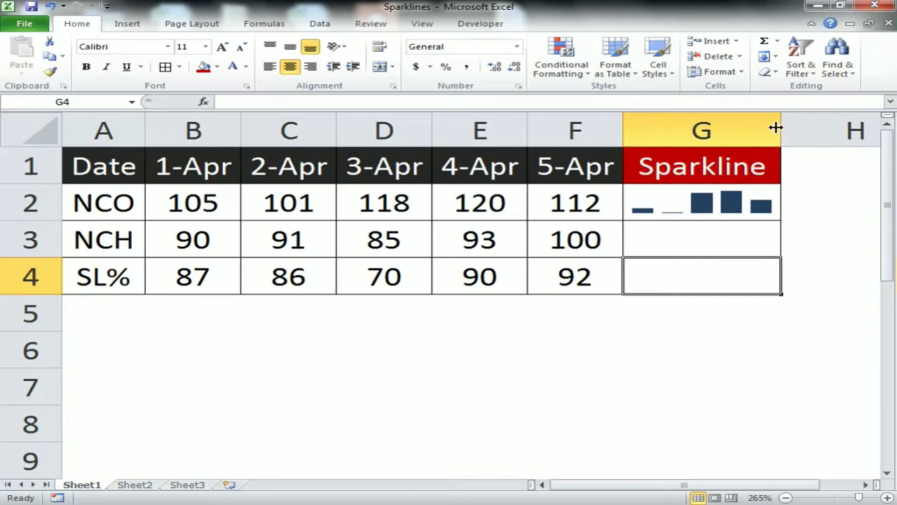
left_click(737, 202)
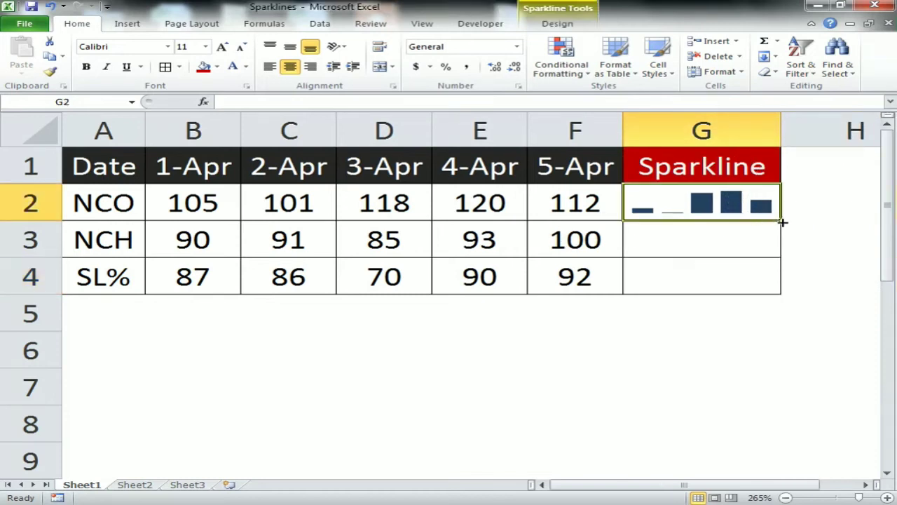
left_click_drag(784, 220, 775, 281)
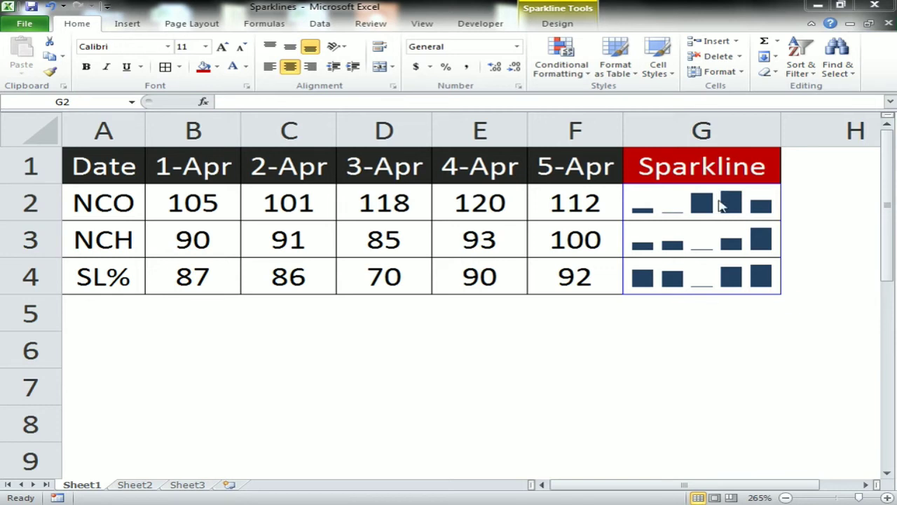
left_click(729, 203)
Tick High Point and set the high-point marker colour to green, then deselect to check.
left_click(557, 26)
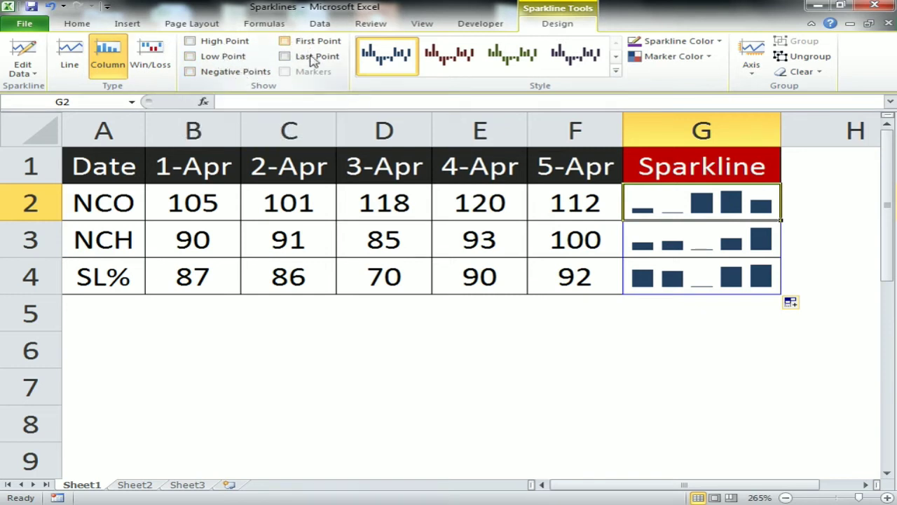
left_click(220, 43)
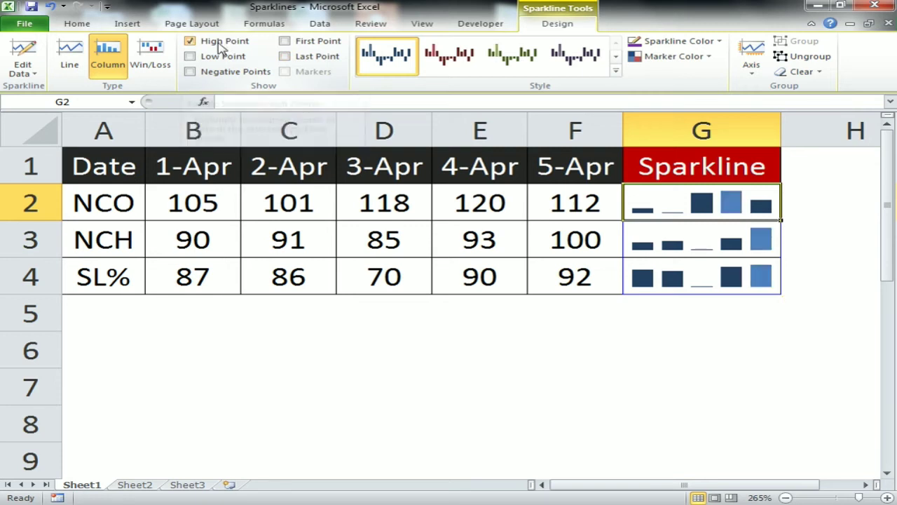
left_click(709, 58)
mouse_move(685, 112)
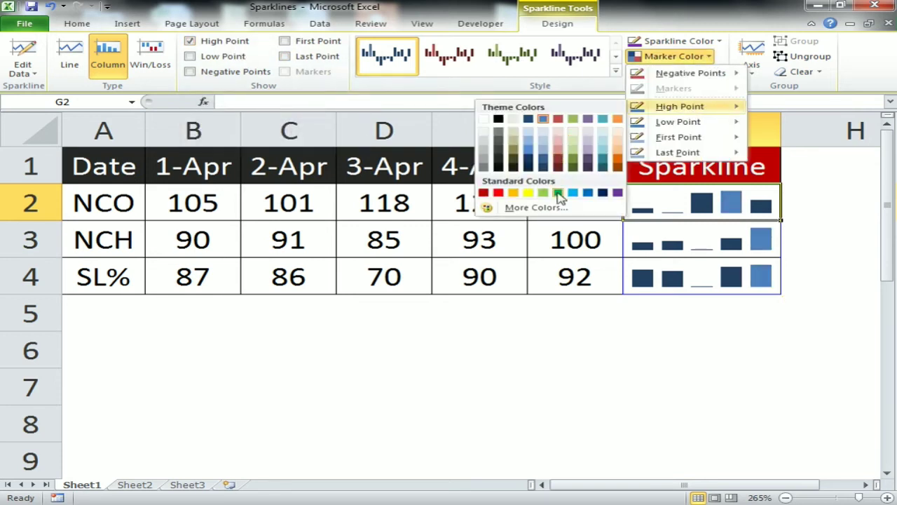
left_click(558, 193)
left_click(480, 239)
left_click(518, 209)
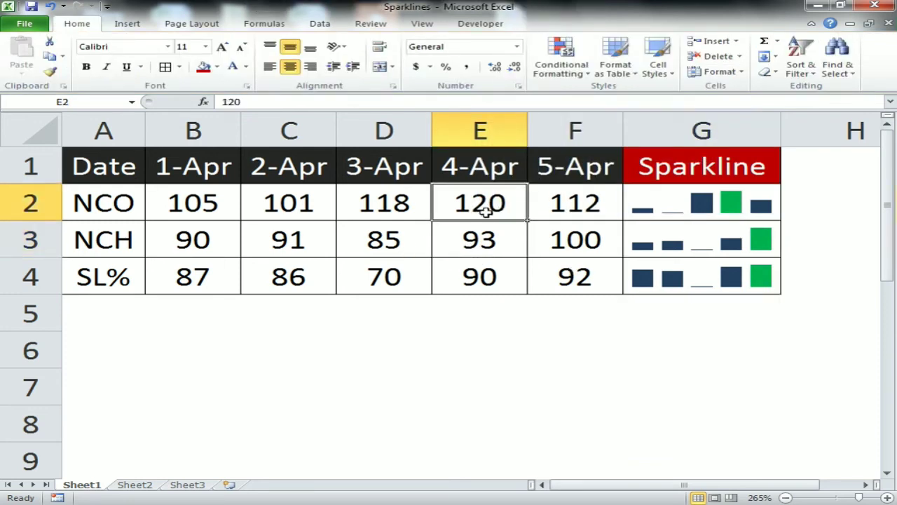
Enter 130 in B2 and 150 in C2.
left_click(225, 209)
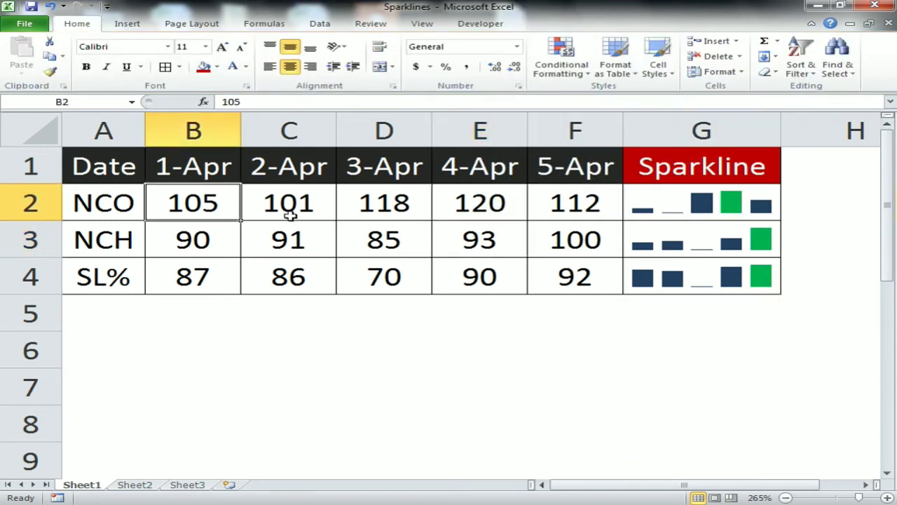
type("130")
key("Return")
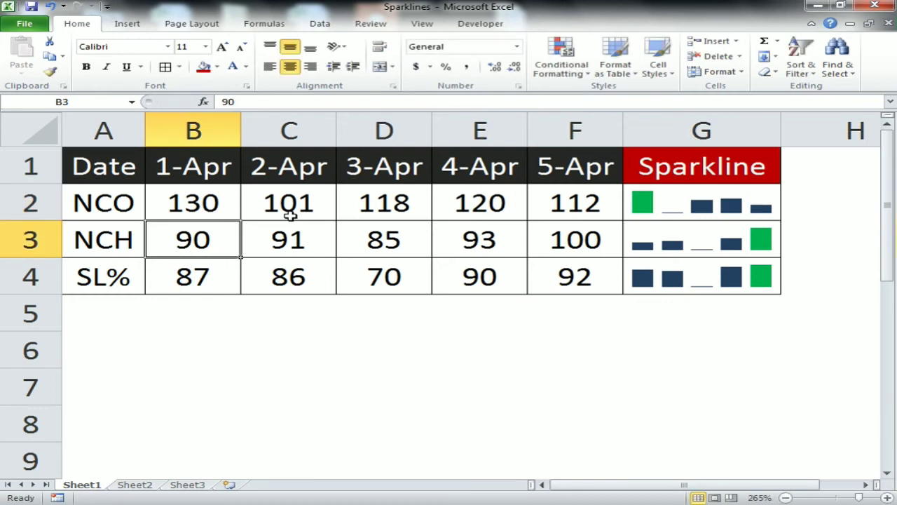
key("Right")
key("Right")
key("Up")
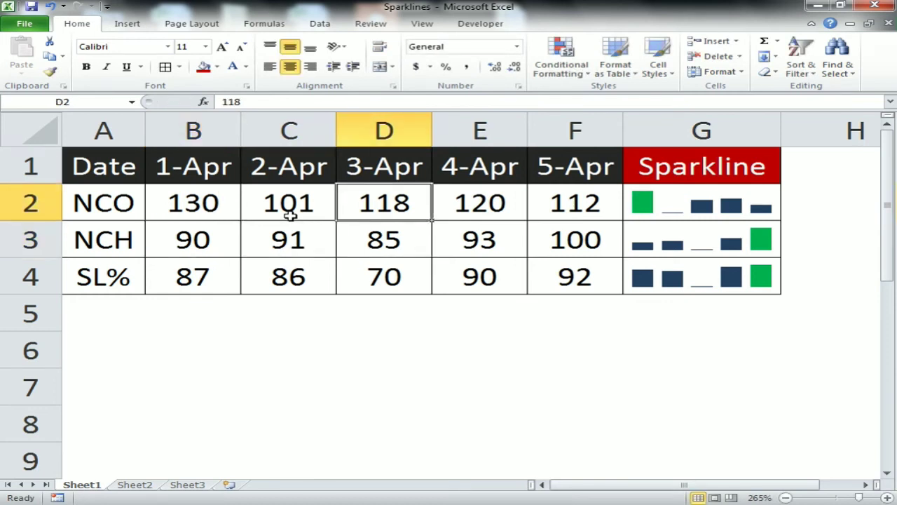
key("Left")
type("150")
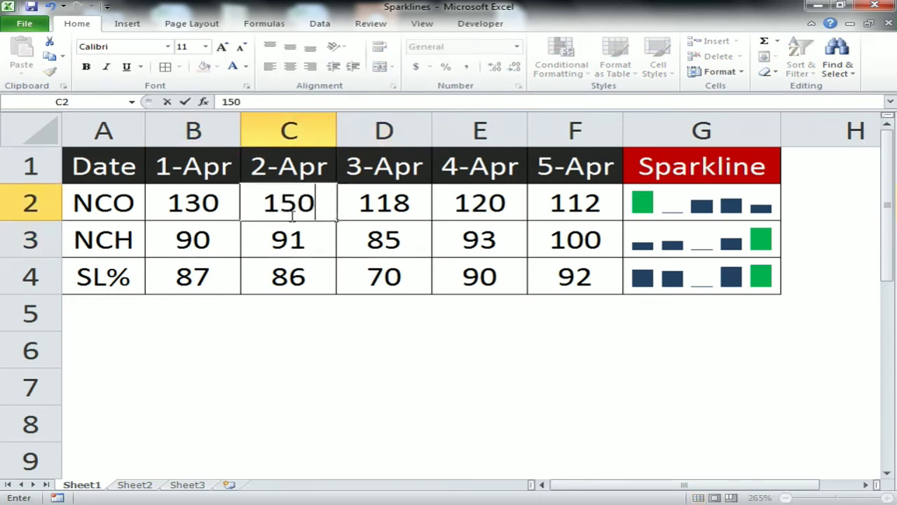
key("Return")
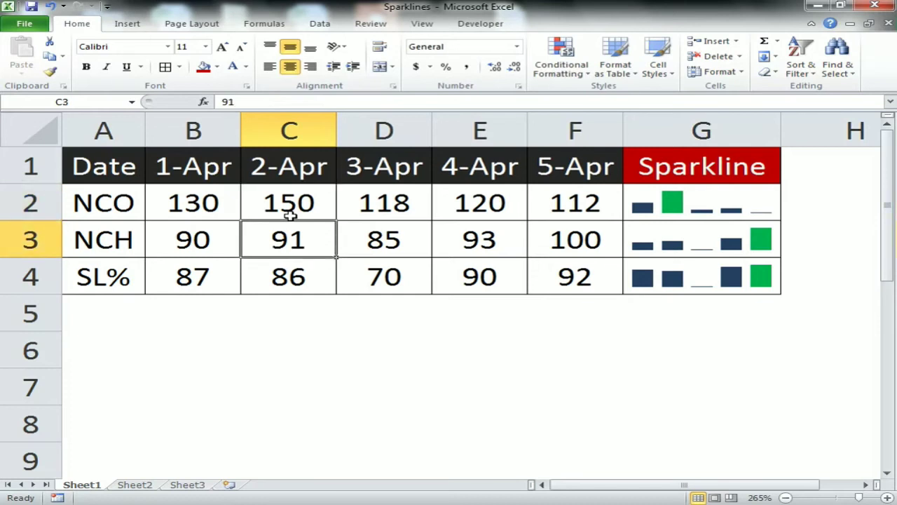
Enter 99 in D4, then select the G2:G4 sparklines.
key("Down")
key("Right")
key("Right")
key("Left")
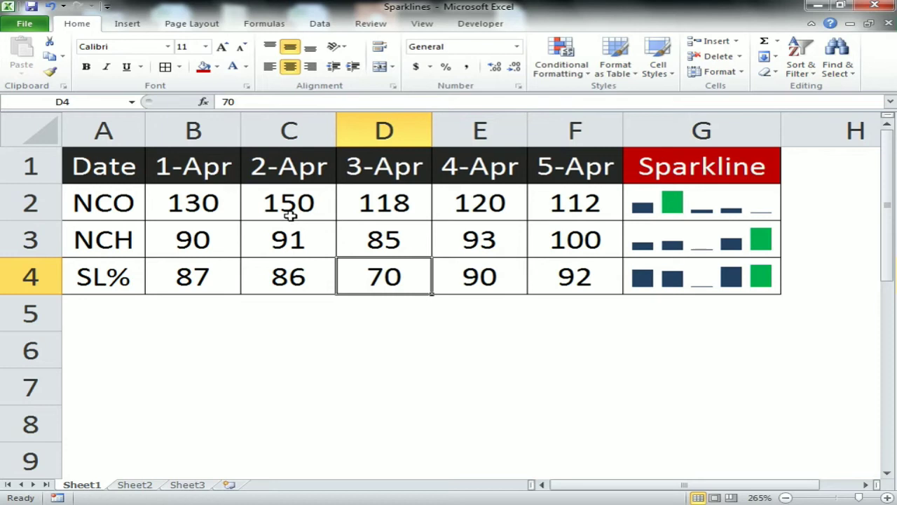
type("99")
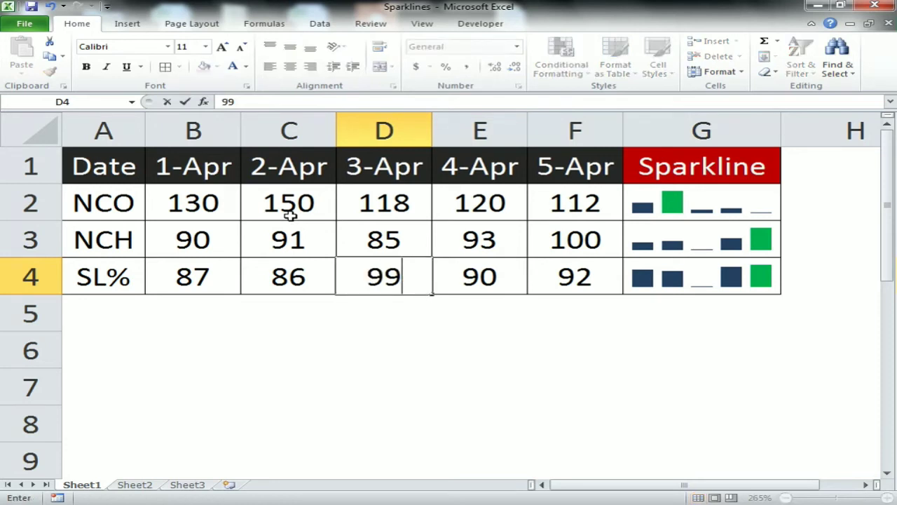
key("Return")
key("Up")
key("Right")
key("Right")
key("Up")
key("Right")
key("Up")
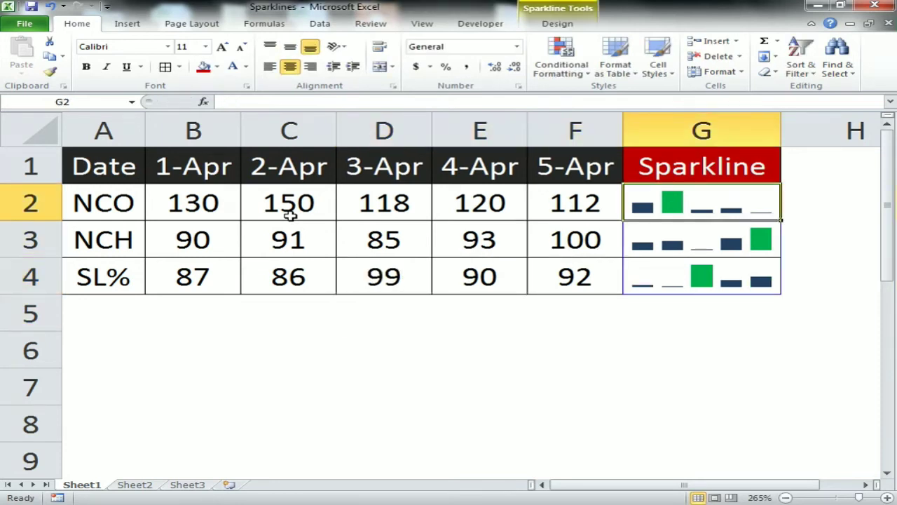
key("Down")
key("Down")
key("Up")
key("Up")
left_click_drag(627, 201, 711, 277)
Set the G2:G4 sparkline colour to dark red and check the result.
left_click(560, 25)
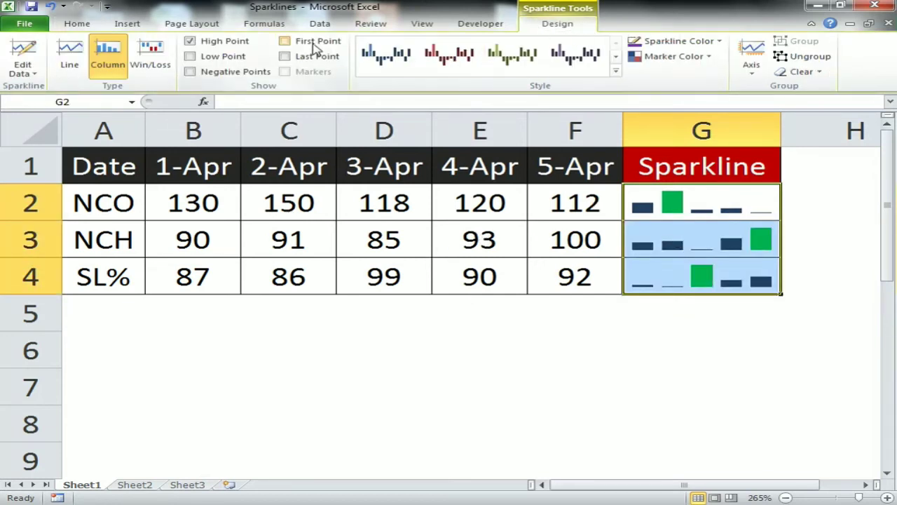
left_click(720, 44)
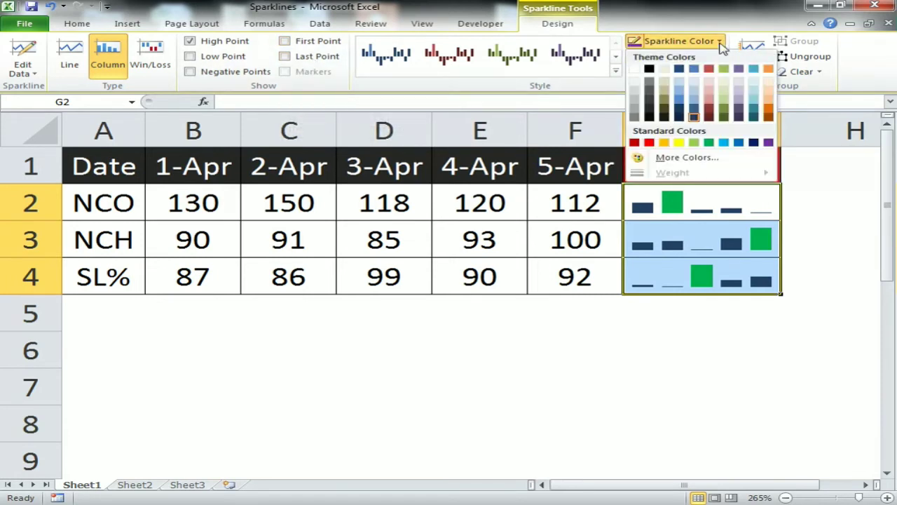
left_click(709, 115)
left_click(575, 254)
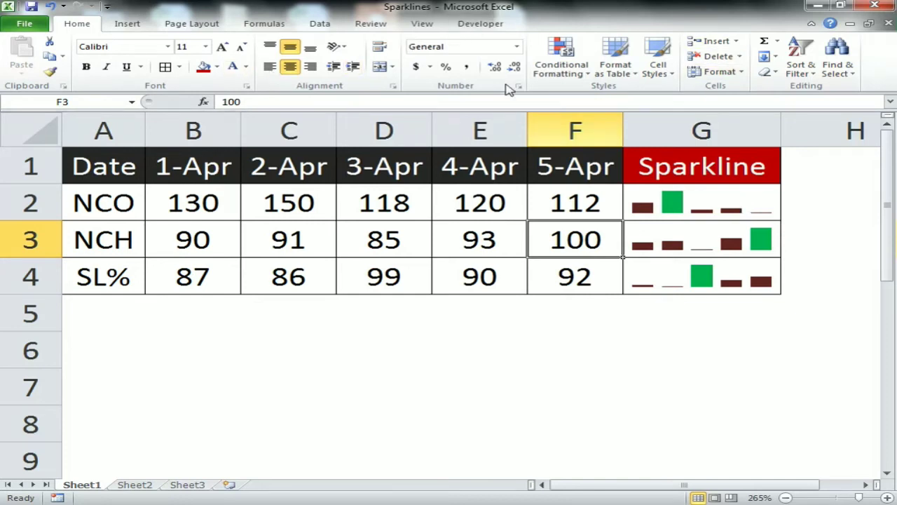
left_click(722, 209)
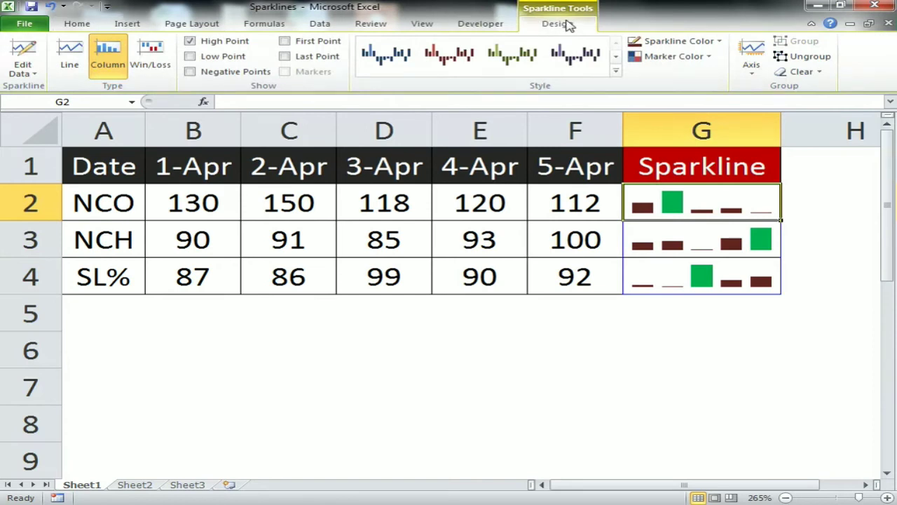
Clear the G2 sparkline, then the G3 and G4 sparklines, with Clear Selected Sparklines.
left_click(817, 72)
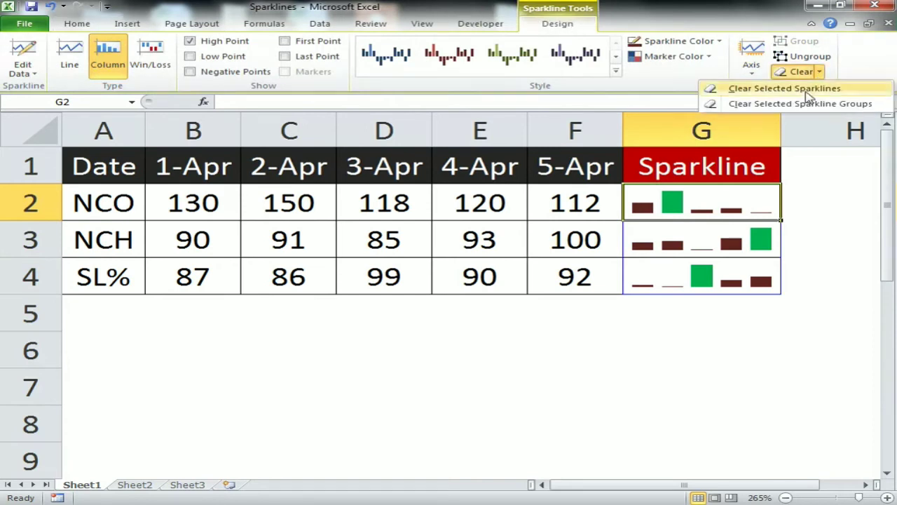
left_click(806, 90)
left_click_drag(722, 235, 722, 278)
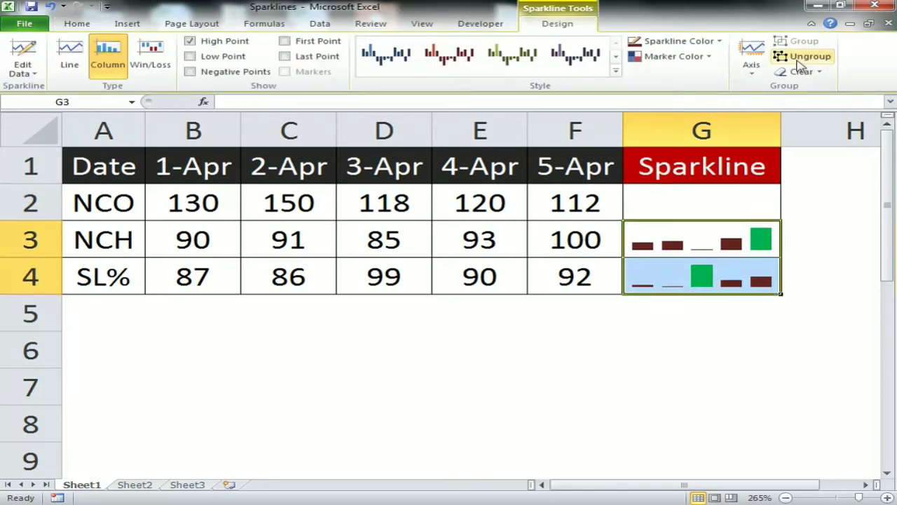
left_click(819, 73)
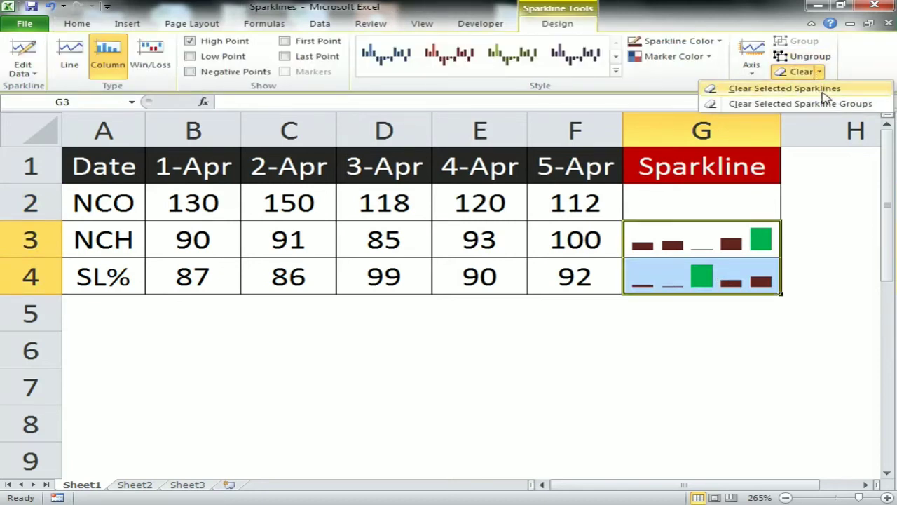
left_click(824, 90)
left_click(701, 203)
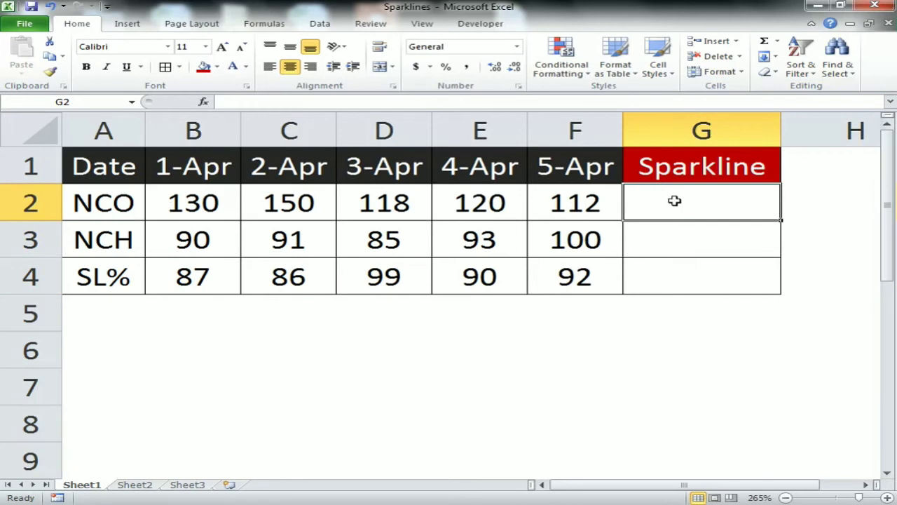
Insert a Win/Loss sparkline in G2 with data range B2:F2.
left_click(130, 25)
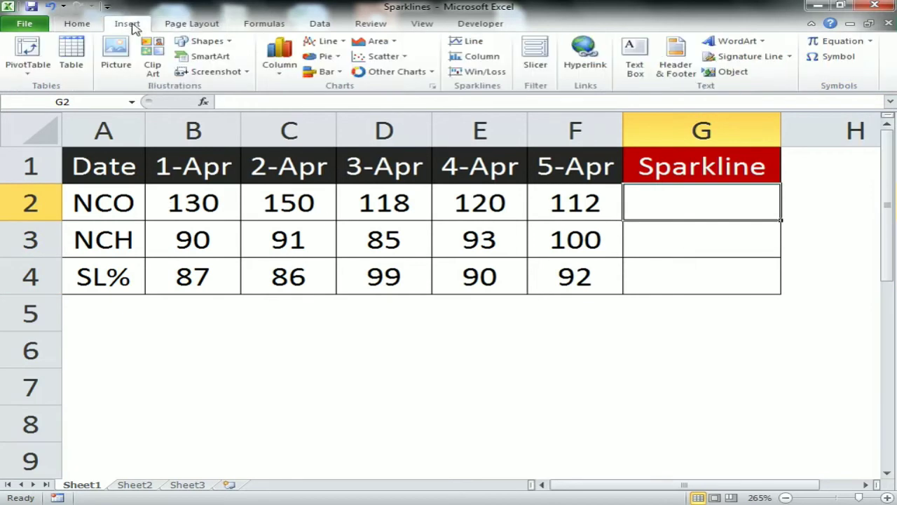
left_click(478, 73)
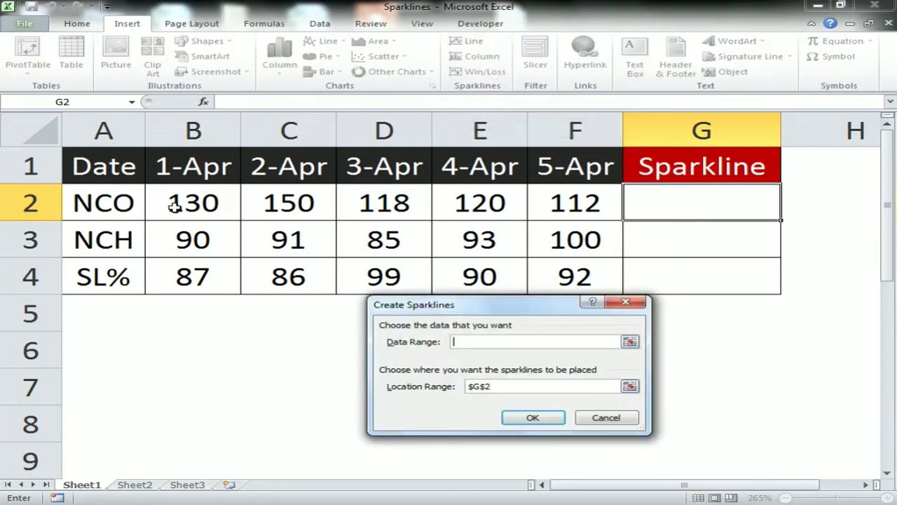
left_click_drag(174, 203, 571, 204)
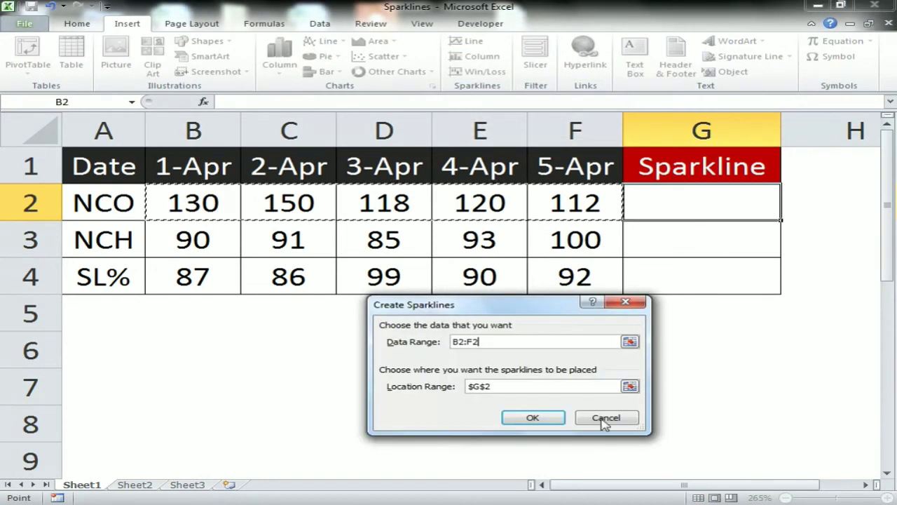
left_click(530, 418)
left_click(729, 238)
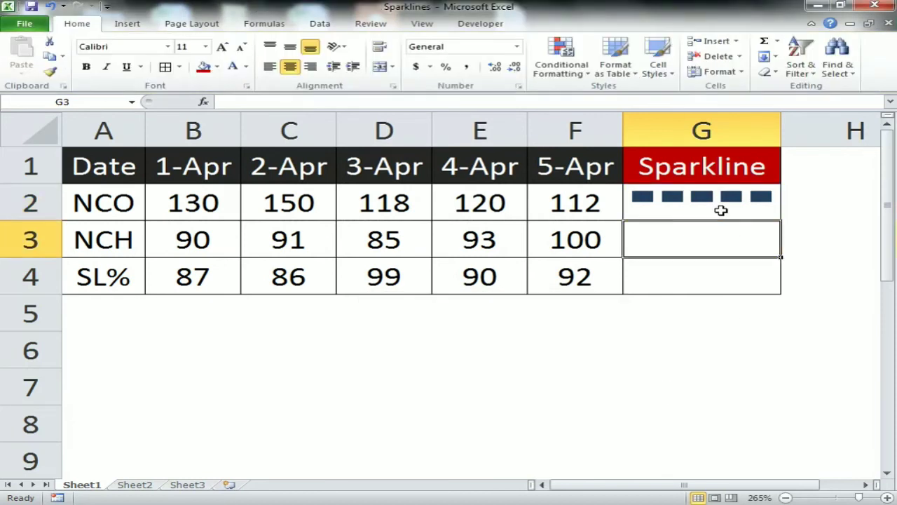
left_click(717, 209)
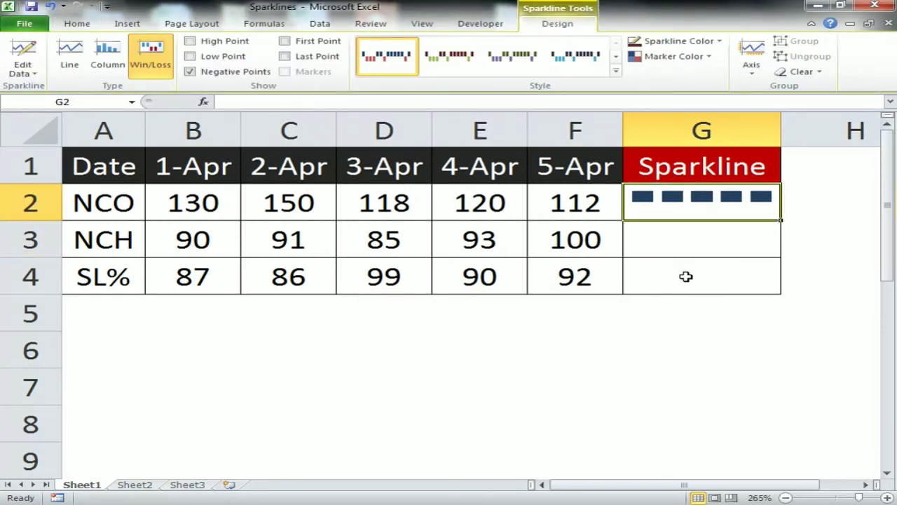
left_click_drag(158, 202, 557, 201)
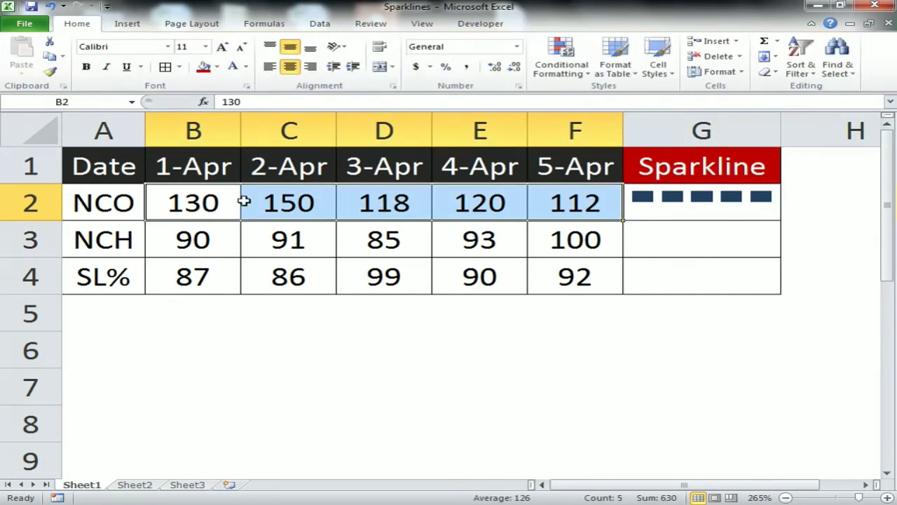
Enter 5 in B2, 2 in D2 and 10 in F2, then select B2:F4.
left_click(200, 203)
type("5")
key("Return")
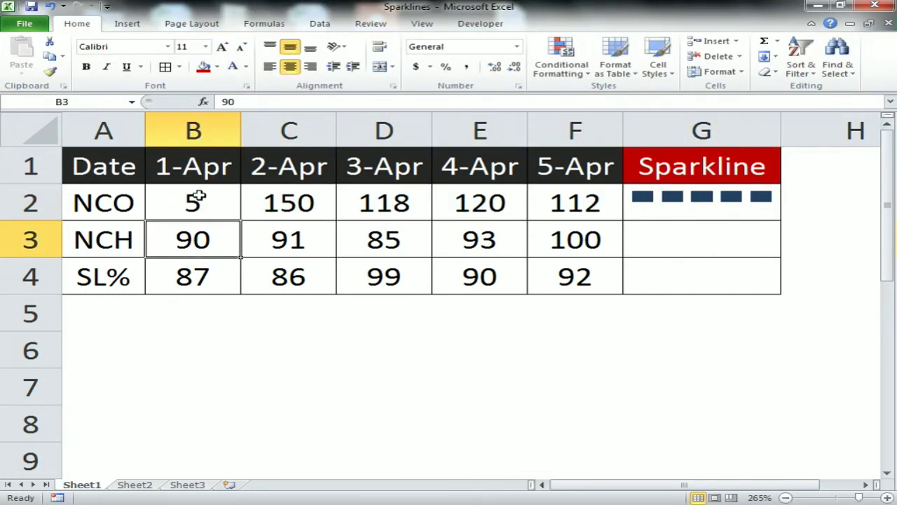
left_click(394, 211)
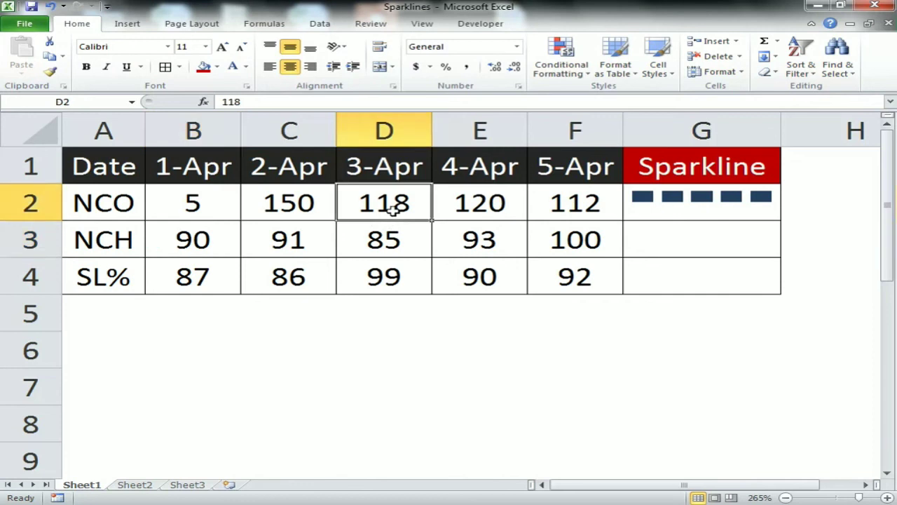
type("2")
key("Return")
left_click(621, 203)
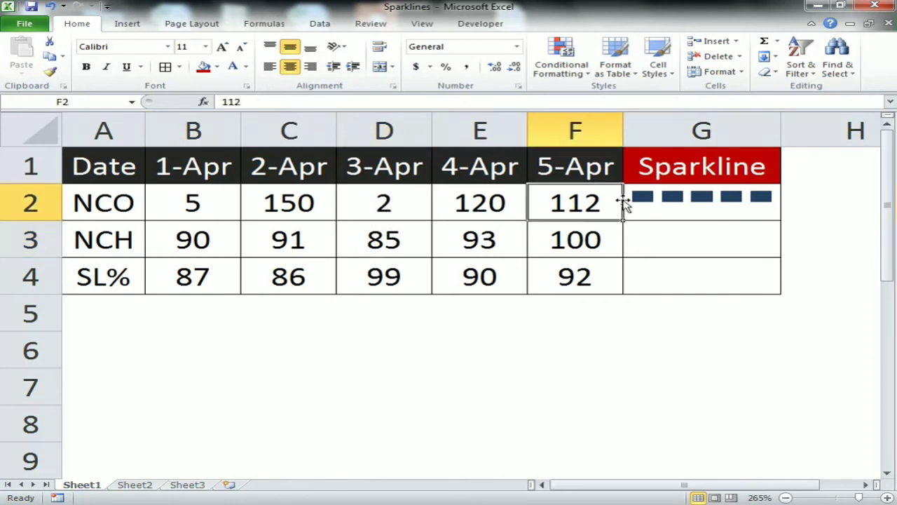
type("10")
key("Return")
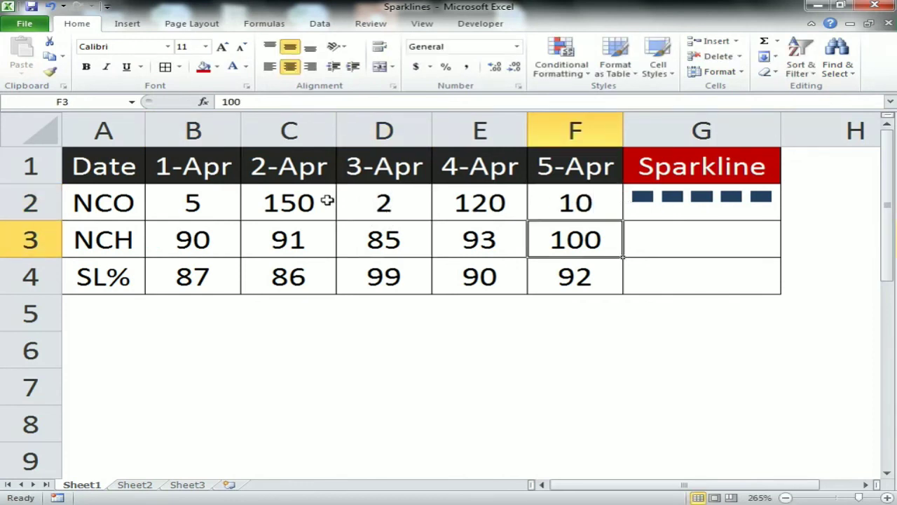
left_click_drag(193, 203, 561, 276)
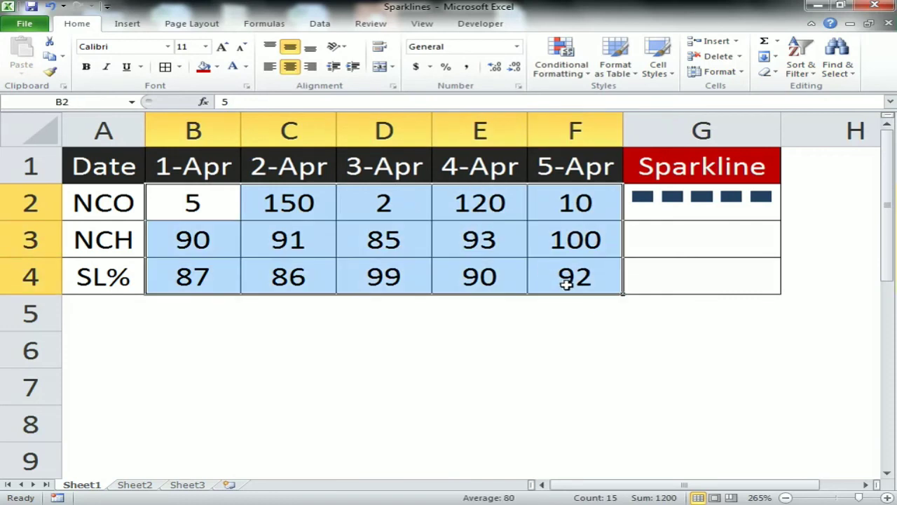
Delete the values in B2:F4 and the NCO, NCH and SL% labels in A2:A4.
key("Delete")
key("Home")
key("Down")
key("Up")
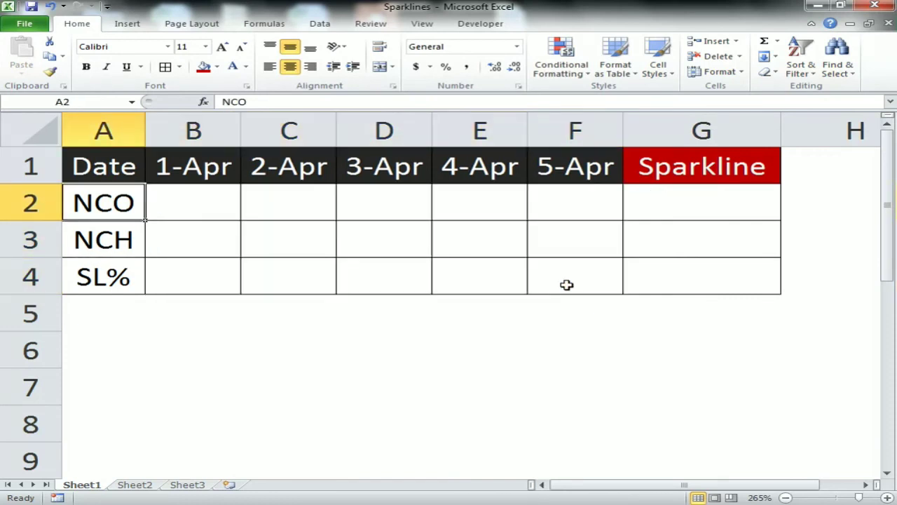
key("shift+Down")
key("shift+Down")
key("Delete")
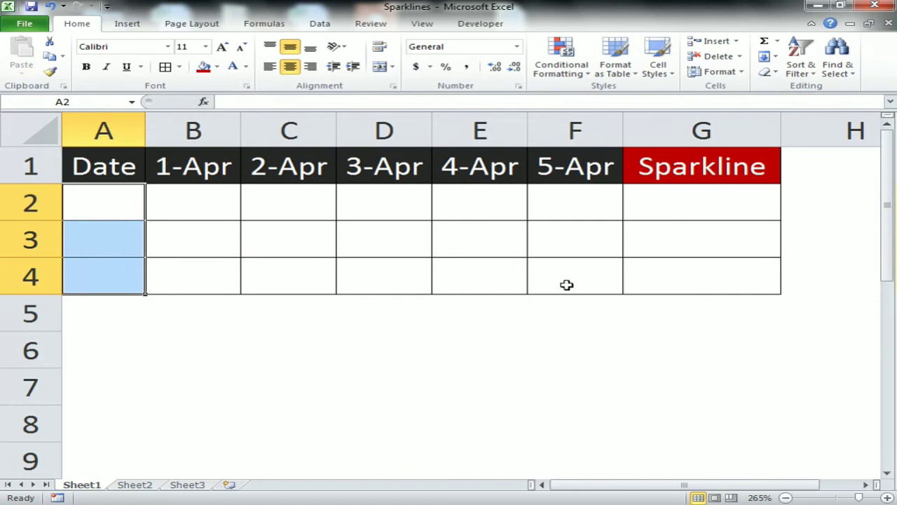
Fill B2:F4 with =RANDBETWEEN(-50,50) using Ctrl+Enter and Ctrl+D.
key("Up")
key("Down")
key("Right")
key("shift+Right")
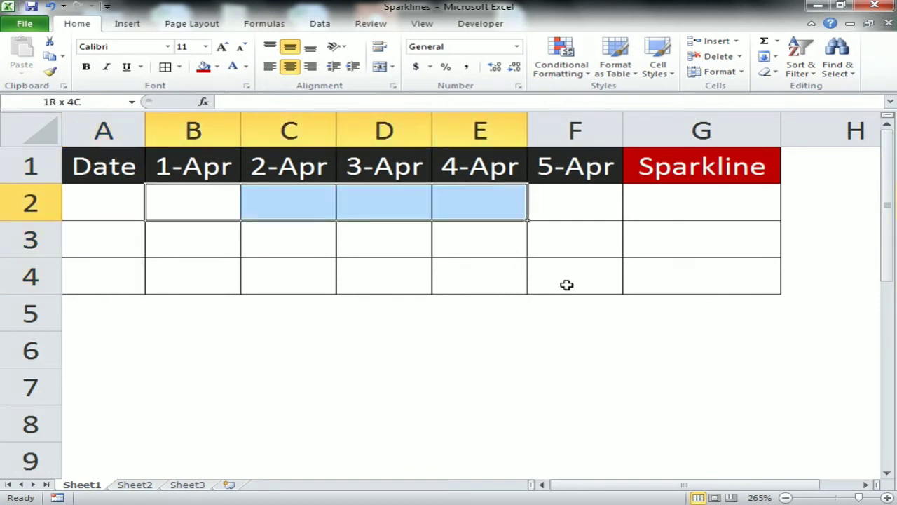
key("shift+Right")
type("=ra")
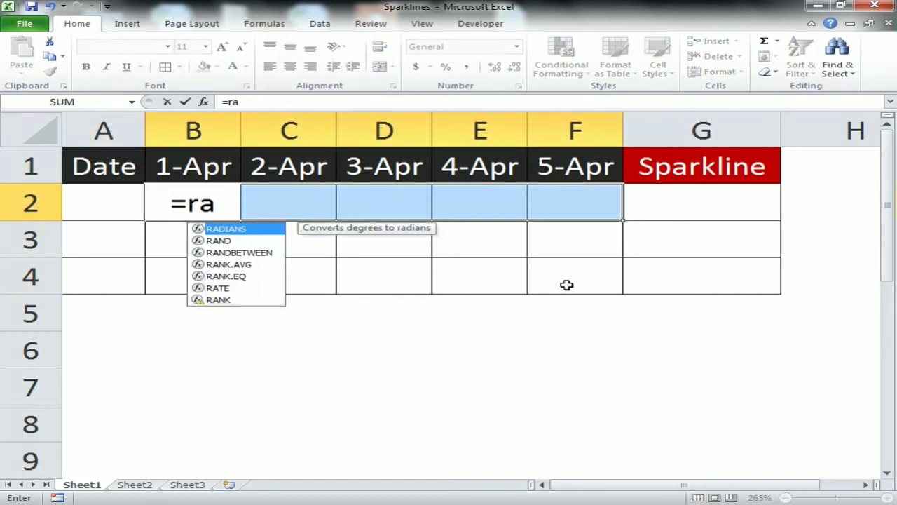
key("Down")
key("Down")
key("Tab")
type("-50")
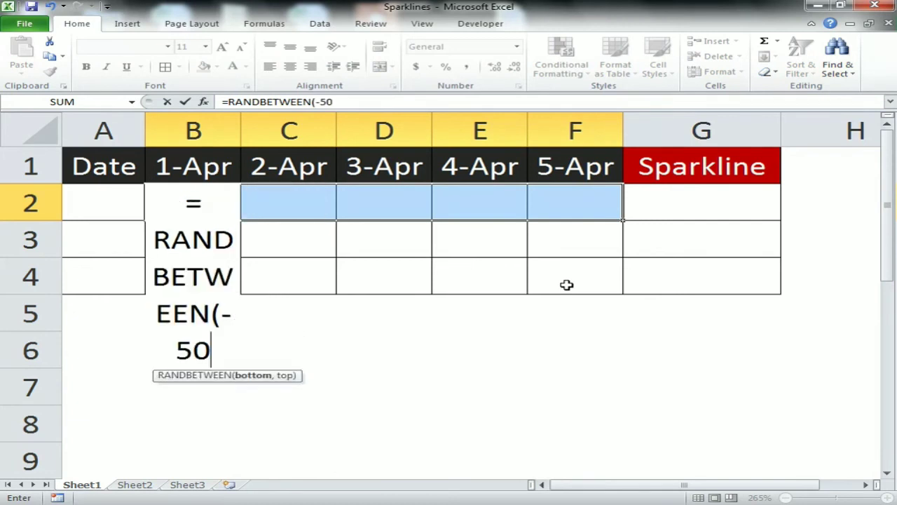
type(",50")
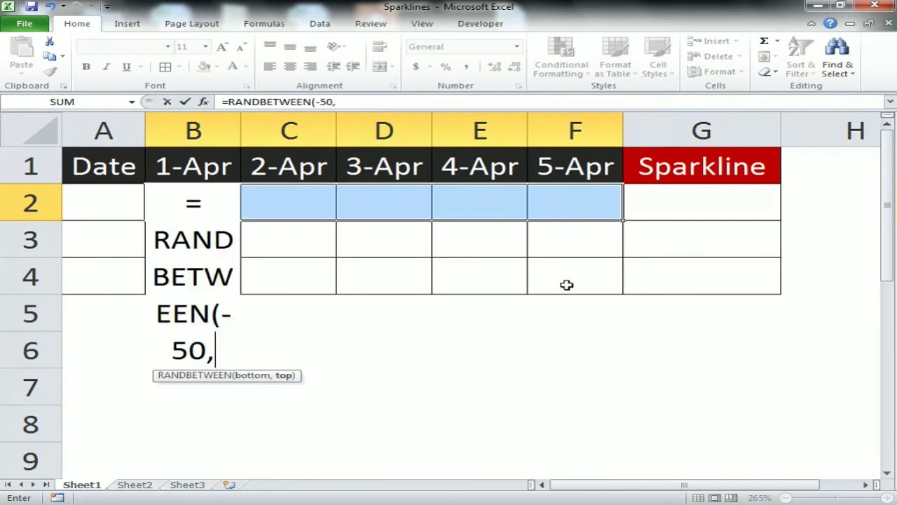
key("ctrl+Return")
key("shift+Down")
key("shift+Down")
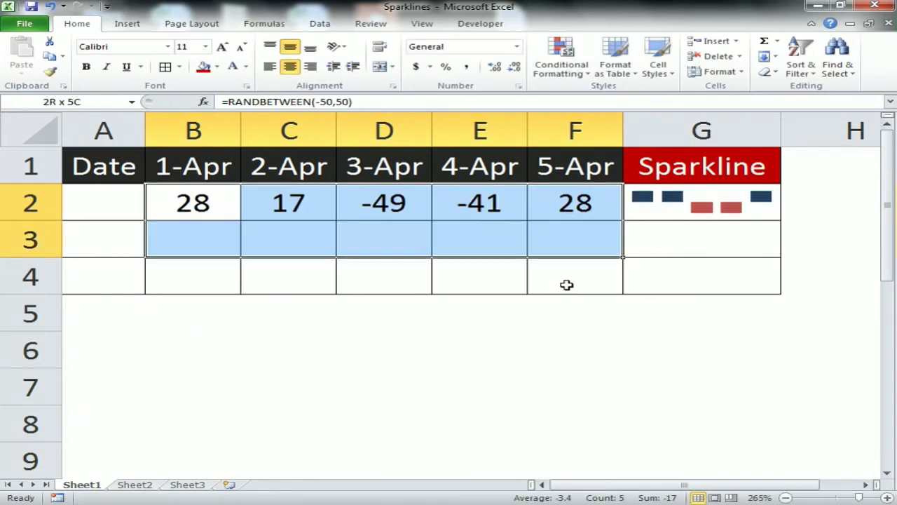
key("ctrl+d")
Copy the G2 Win/Loss sparkline down to G3:G4 with Ctrl+D and select G2:G4.
key("Down")
key("Up")
key("Right")
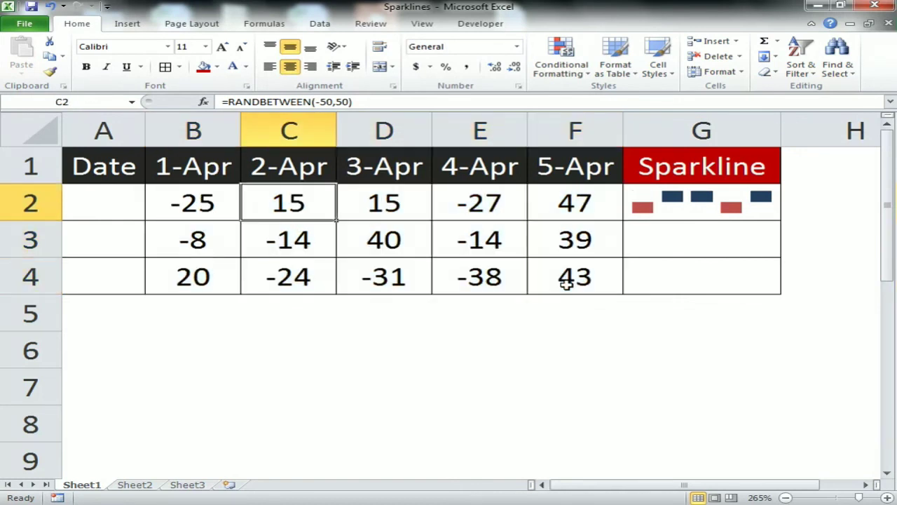
key("Right")
key("Right")
key("Right")
key("Right")
key("shift+Down")
key("shift+Down")
key("ctrl+d")
key("Down")
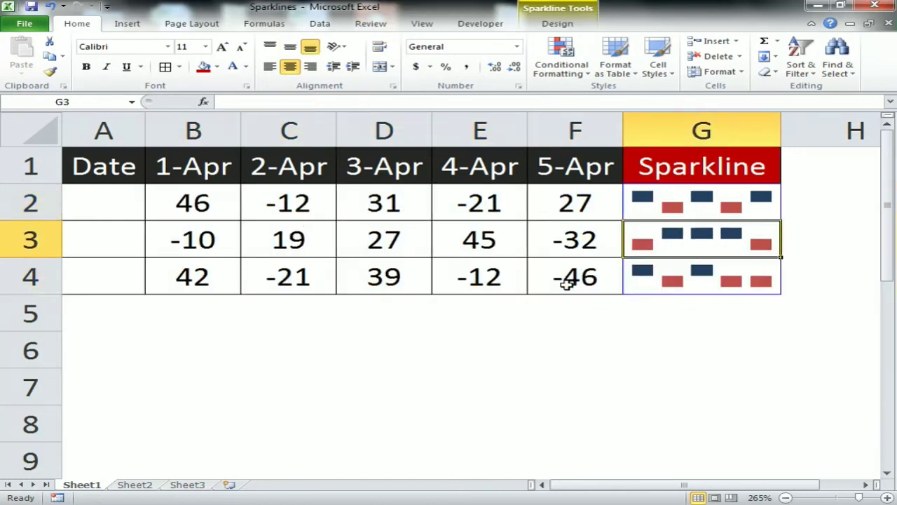
key("Up")
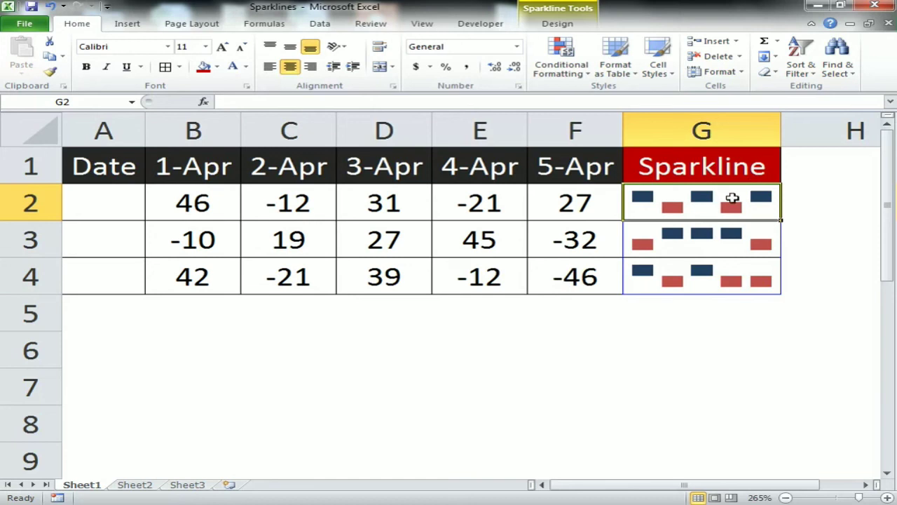
left_click_drag(732, 203, 732, 277)
Switch the sparklines from a red-and-black style to the green-and-red sparkline style.
left_click(558, 23)
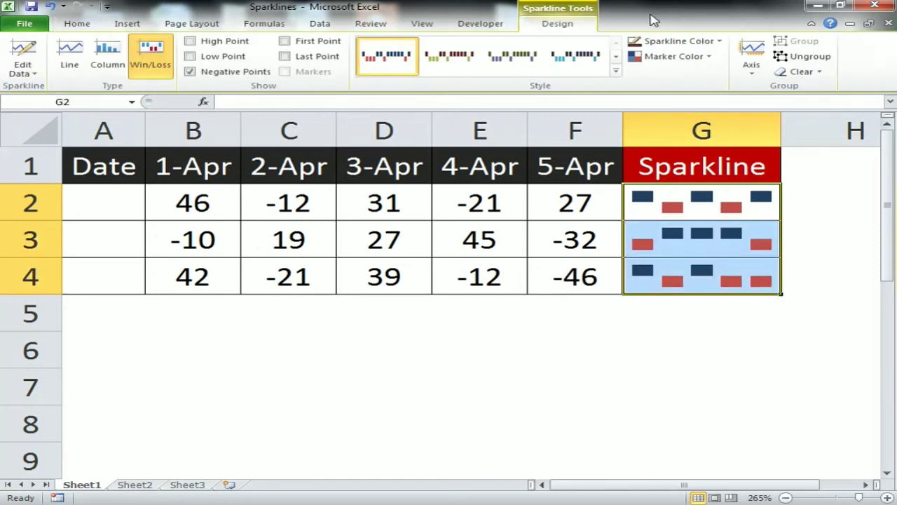
left_click(616, 76)
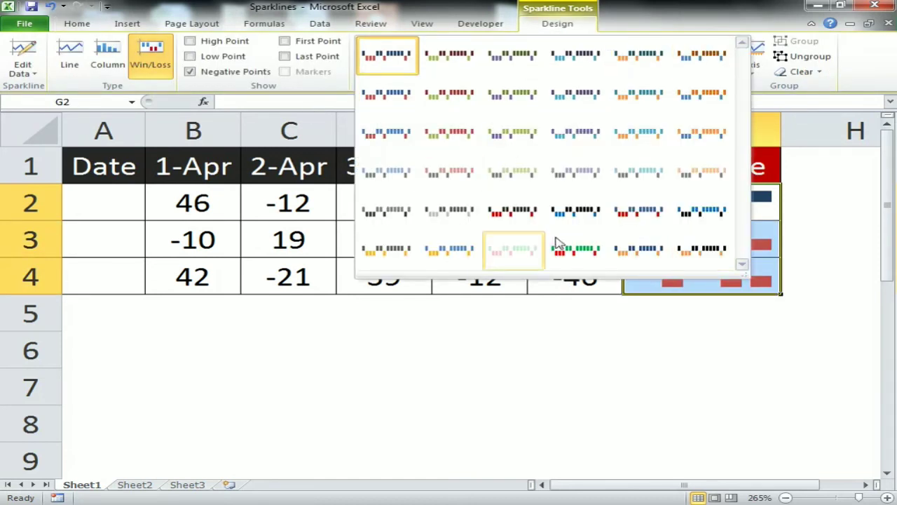
left_click(522, 217)
left_click(616, 71)
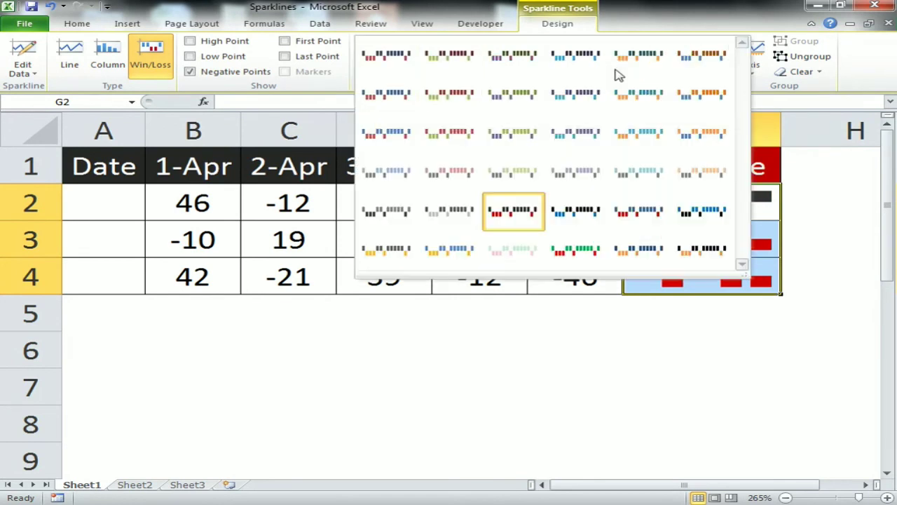
left_click(576, 249)
Check the restyled sparklines in G3 and G2 against the values in E2, D2, C2 and C3.
left_click(623, 244)
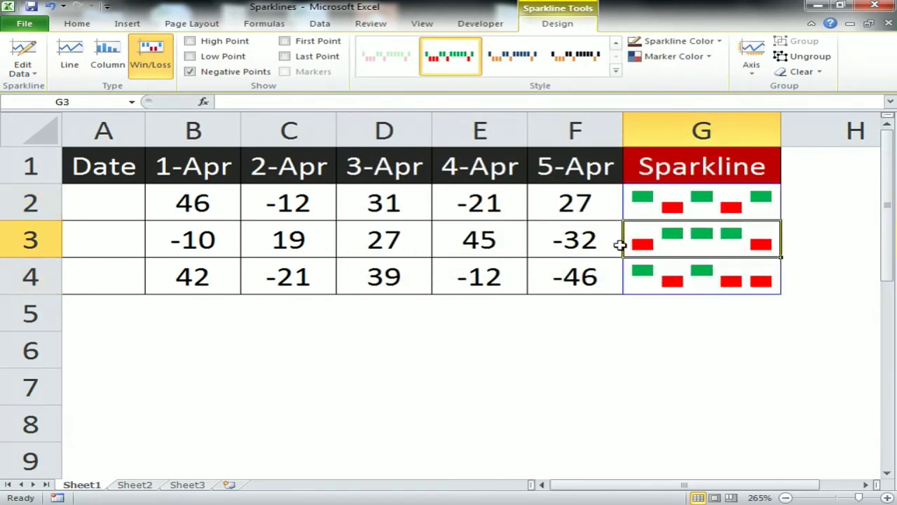
left_click(452, 210)
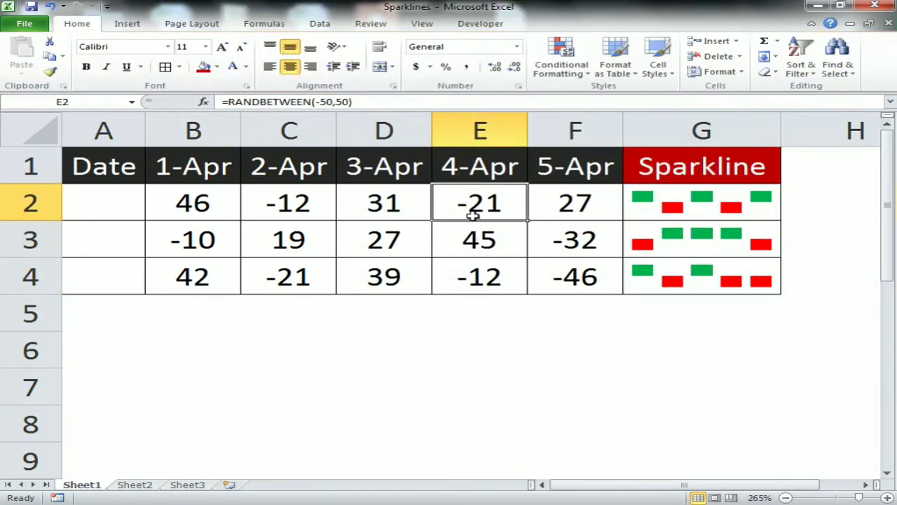
left_click(736, 209)
left_click(367, 207)
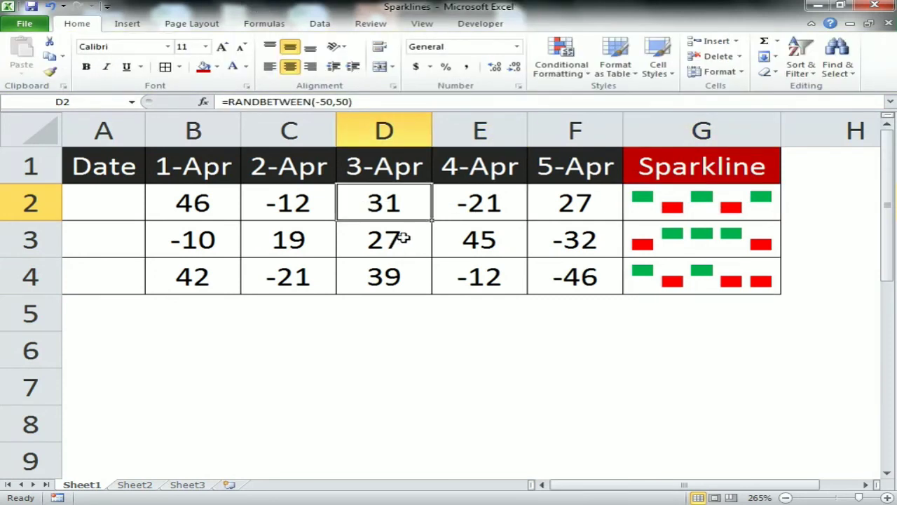
left_click(293, 216)
left_click(295, 224)
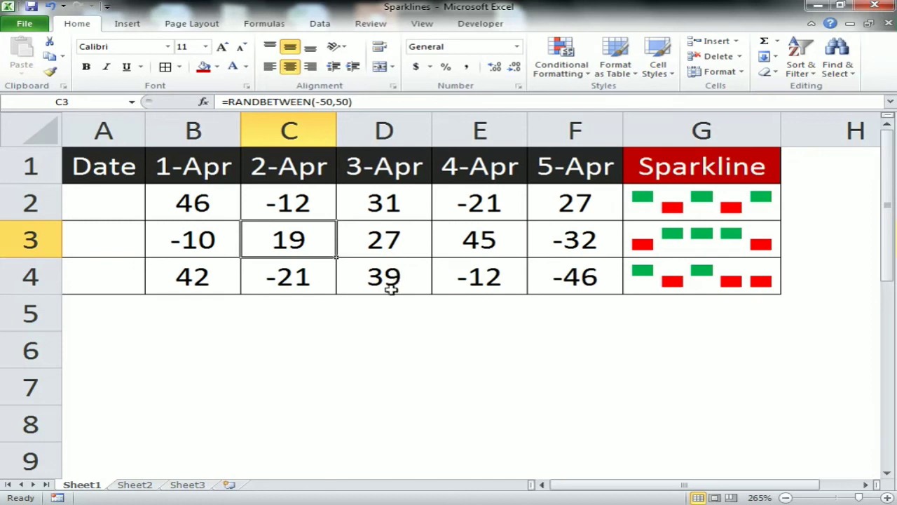
Review F3 and F4, select the random values B2:F4, then view B2's RANDBETWEEN formula.
left_click(556, 240)
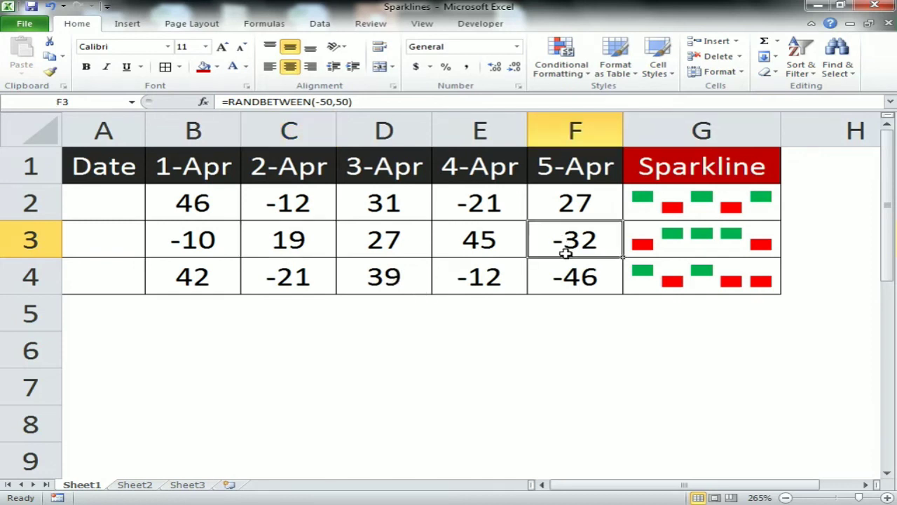
left_click(545, 278)
left_click_drag(189, 246, 572, 277)
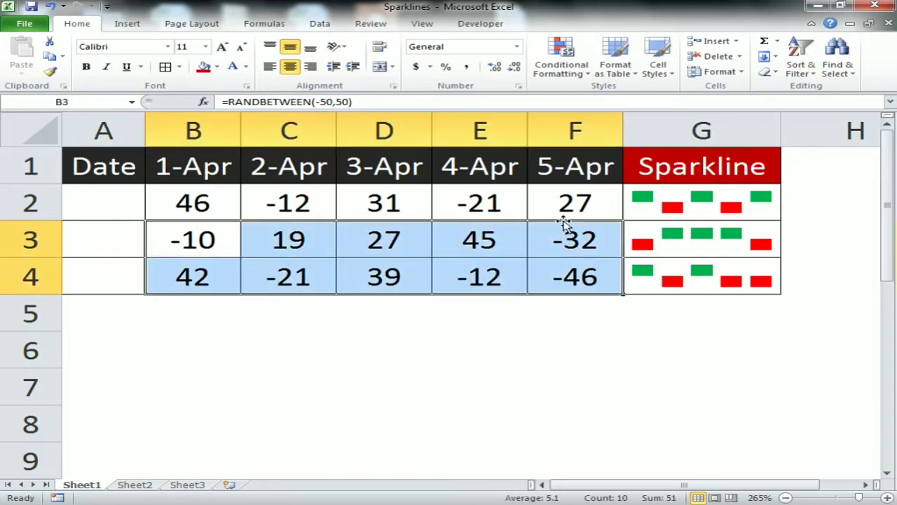
left_click_drag(192, 208, 586, 278)
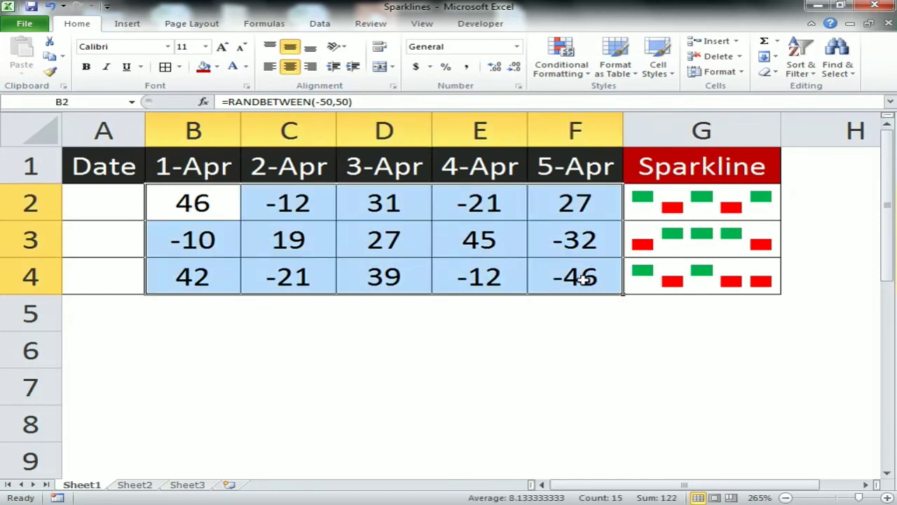
left_click(225, 208)
left_click(335, 103)
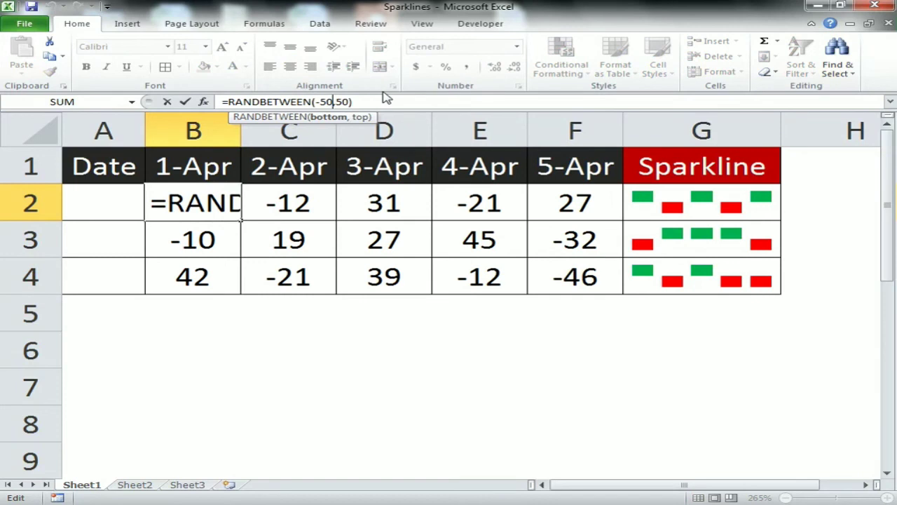
left_click(211, 202)
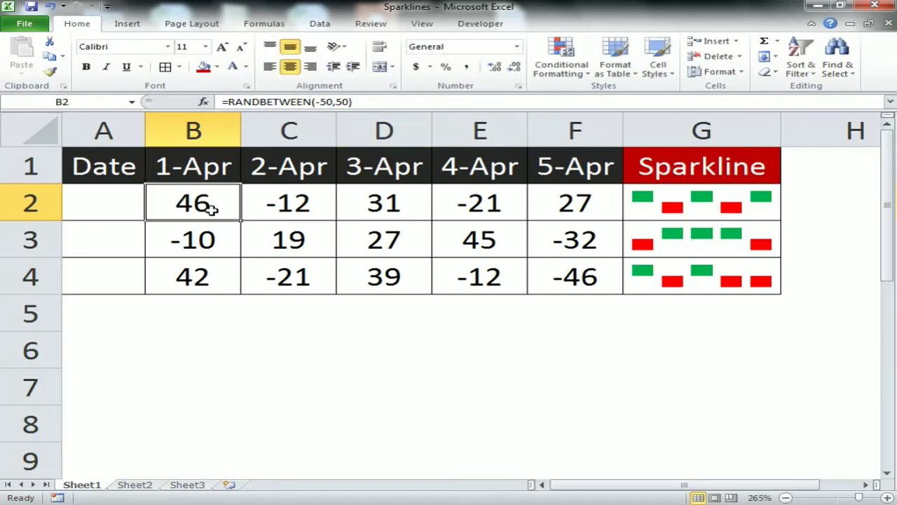
left_click(589, 280, "shift")
left_click_drag(329, 106, 463, 93)
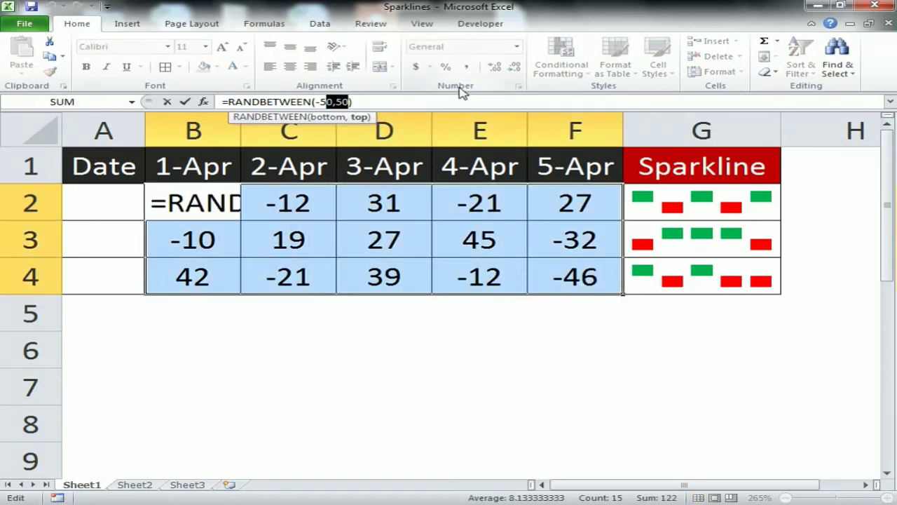
key("Left")
type("1")
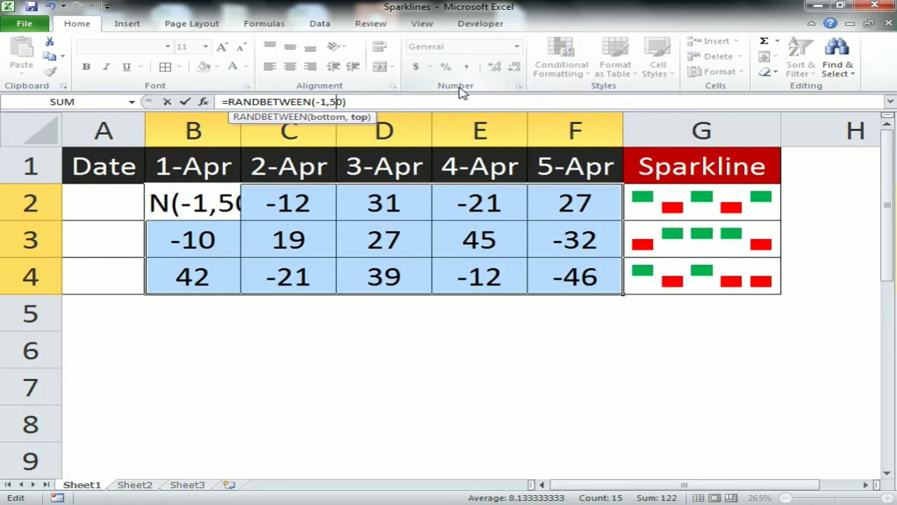
key("shift+Right")
type("1")
key("ctrl+Return")
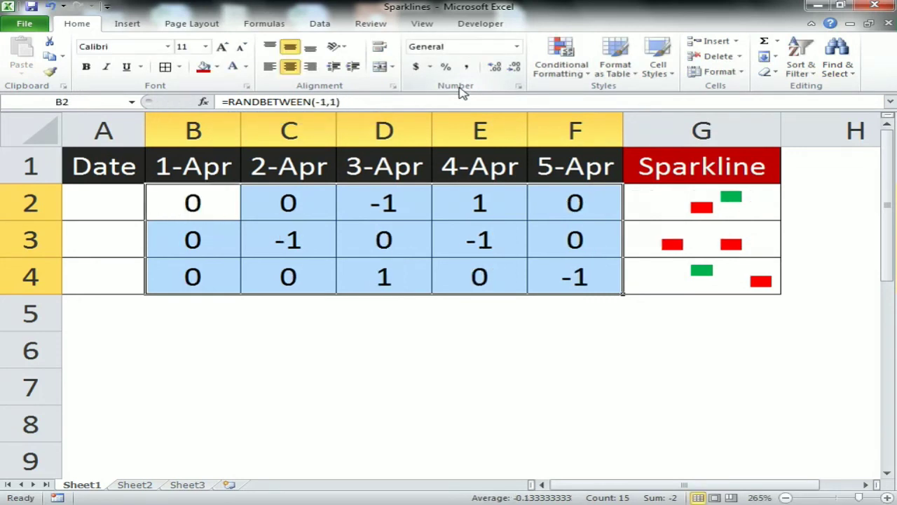
key("Up")
key("Down")
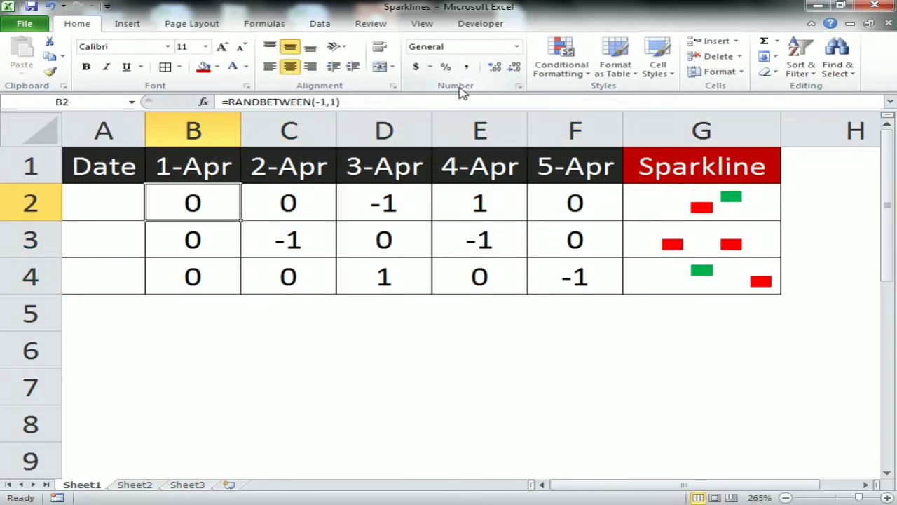
key("ctrl+z")
key("Up")
key("Right")
key("Right")
key("Right")
key("Right")
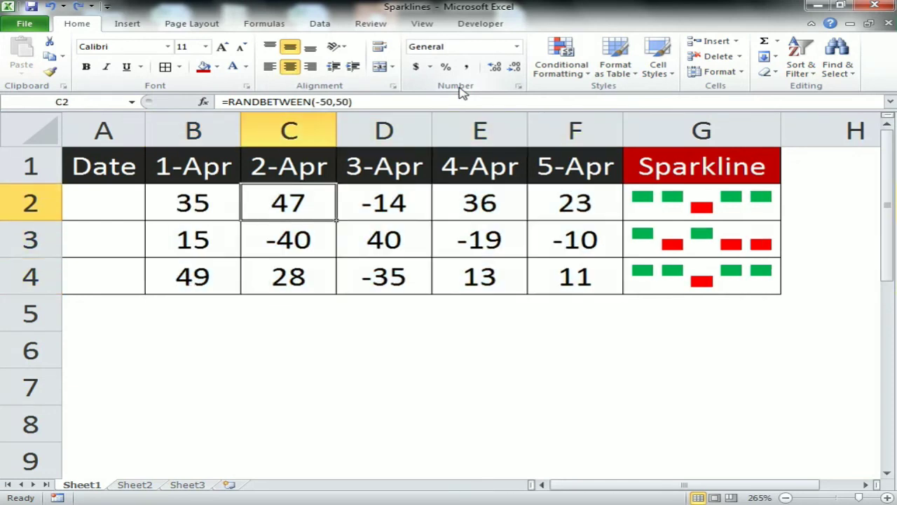